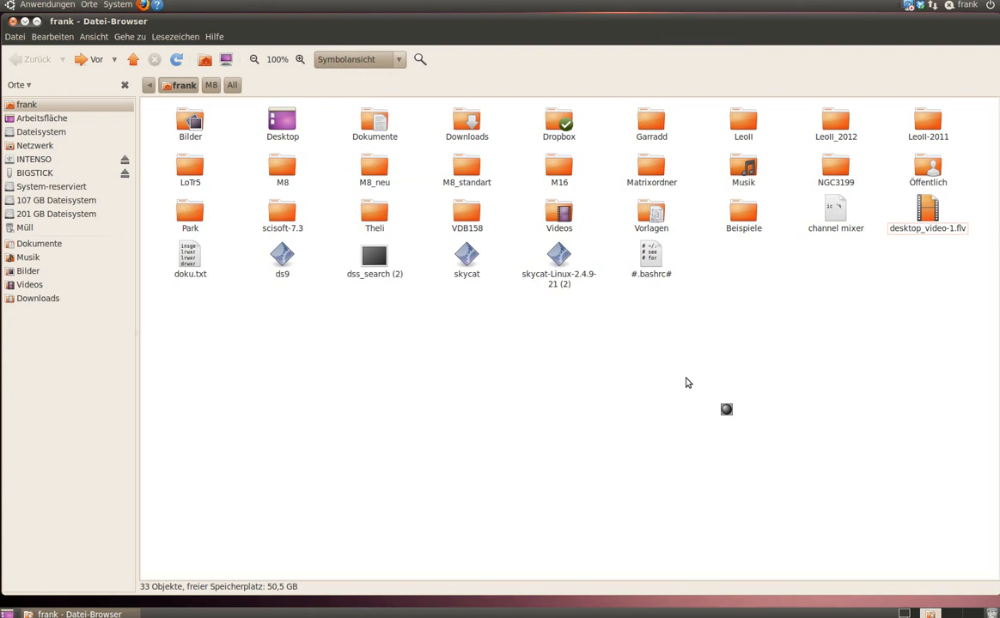
# Look through the M8 project directory, checking the Green folder and the FITS images in the All folder
pyautogui.doubleClick(282, 167)
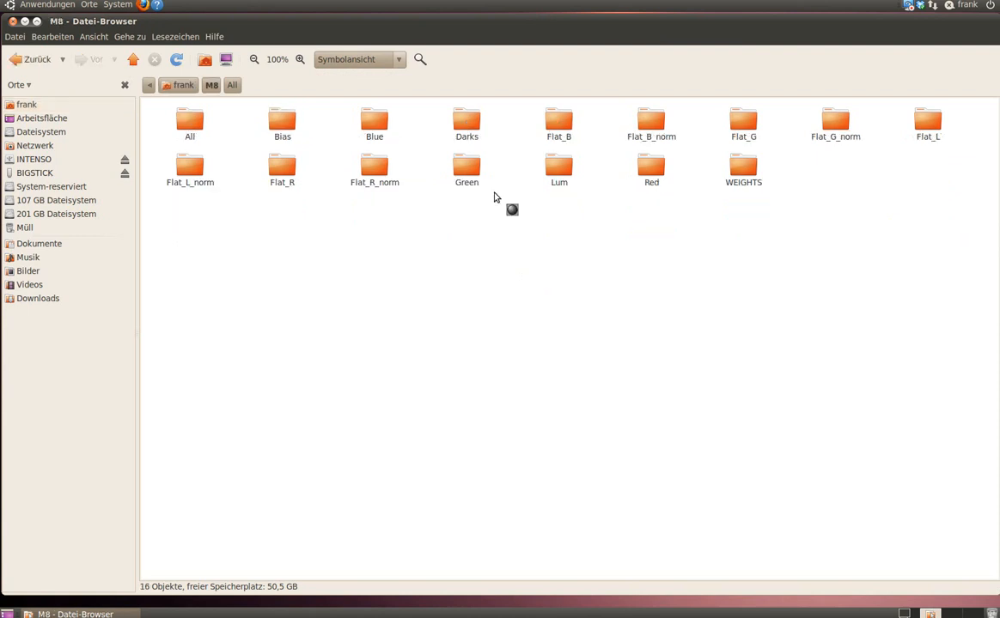
pyautogui.doubleClick(468, 180)
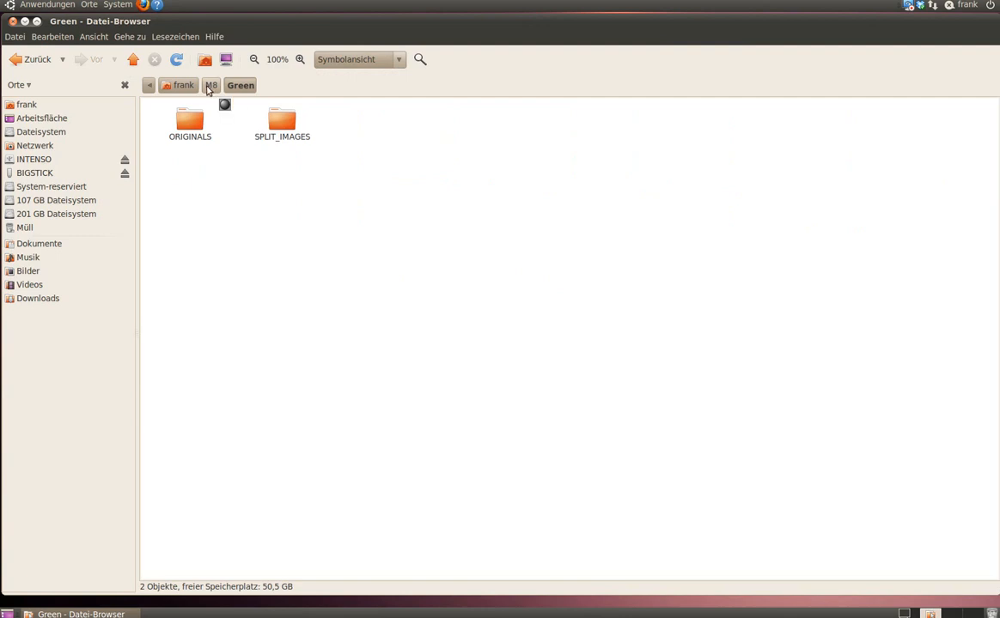
pyautogui.click(210, 86)
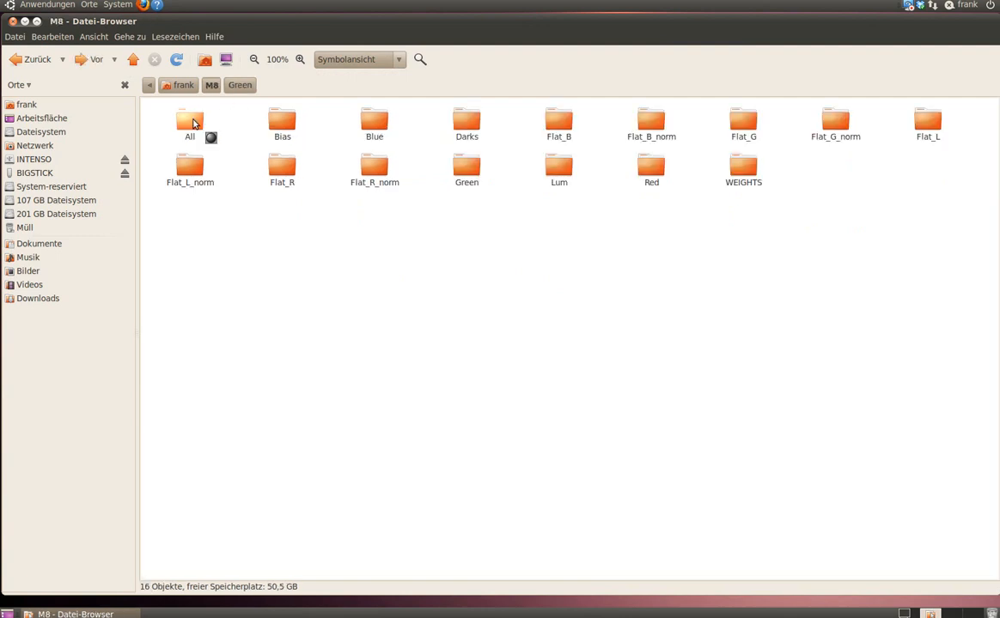
pyautogui.doubleClick(192, 123)
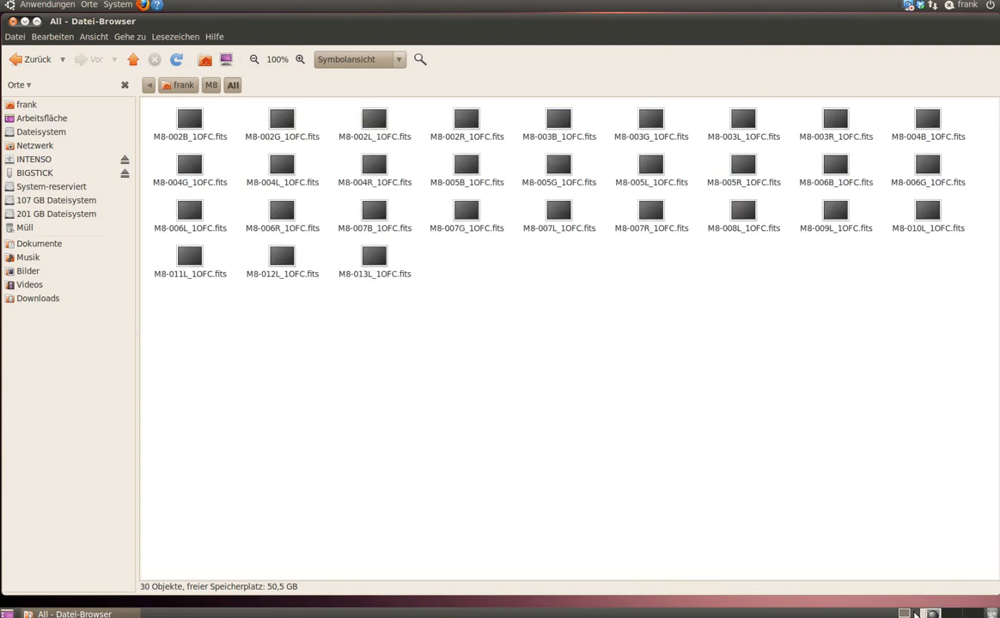
# Switch to THELI and resolve the coordinates of target M8 for the astrometric reference catalog
pyautogui.click(917, 613)
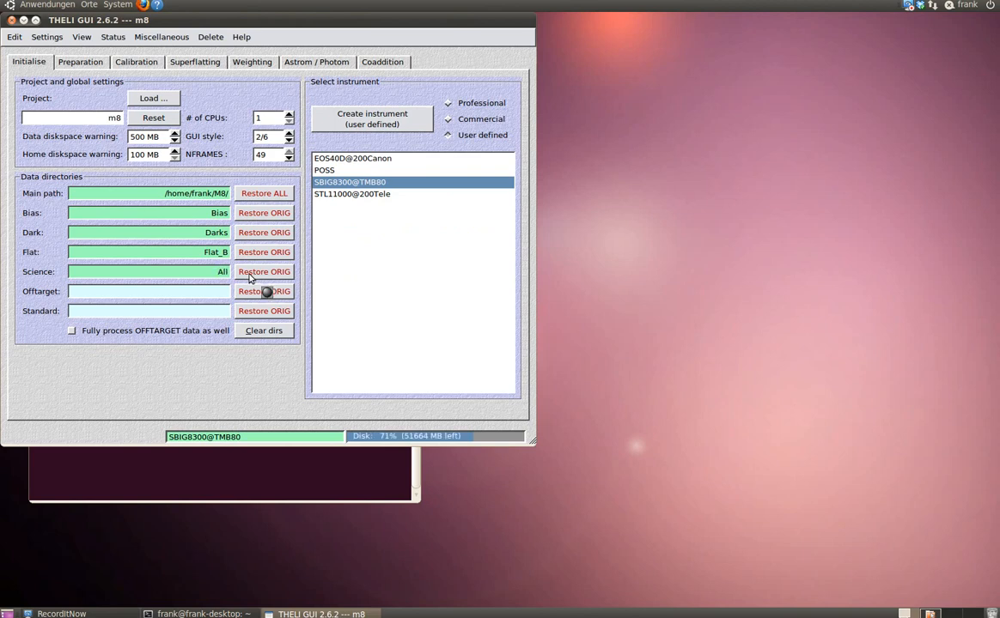
pyautogui.click(306, 67)
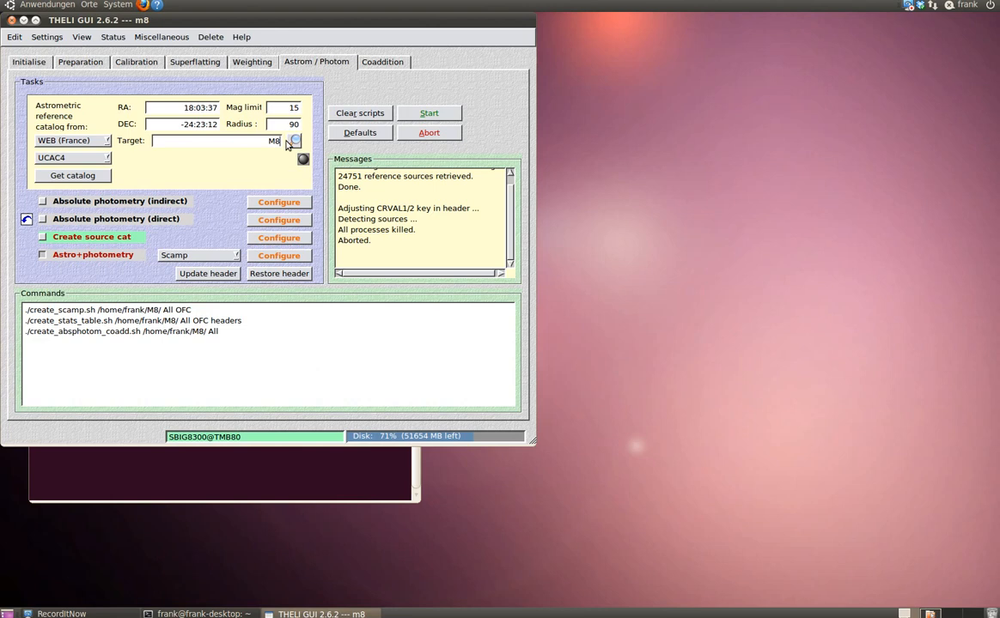
pyautogui.click(292, 144)
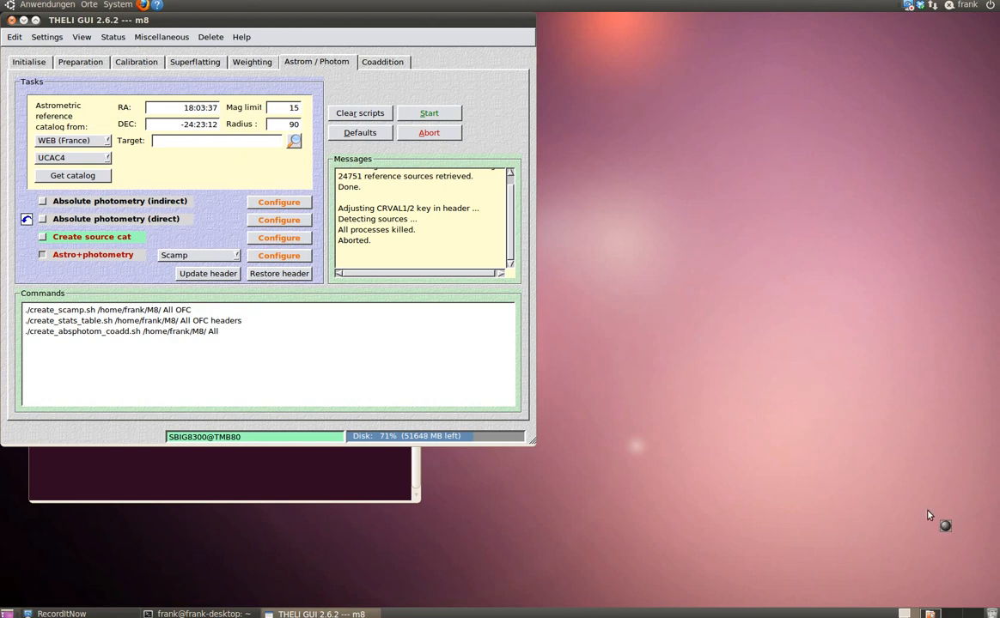
# Launch SAOImage ds9 on an empty workspace and enlarge its window to fill the desktop
pyautogui.click(952, 611)
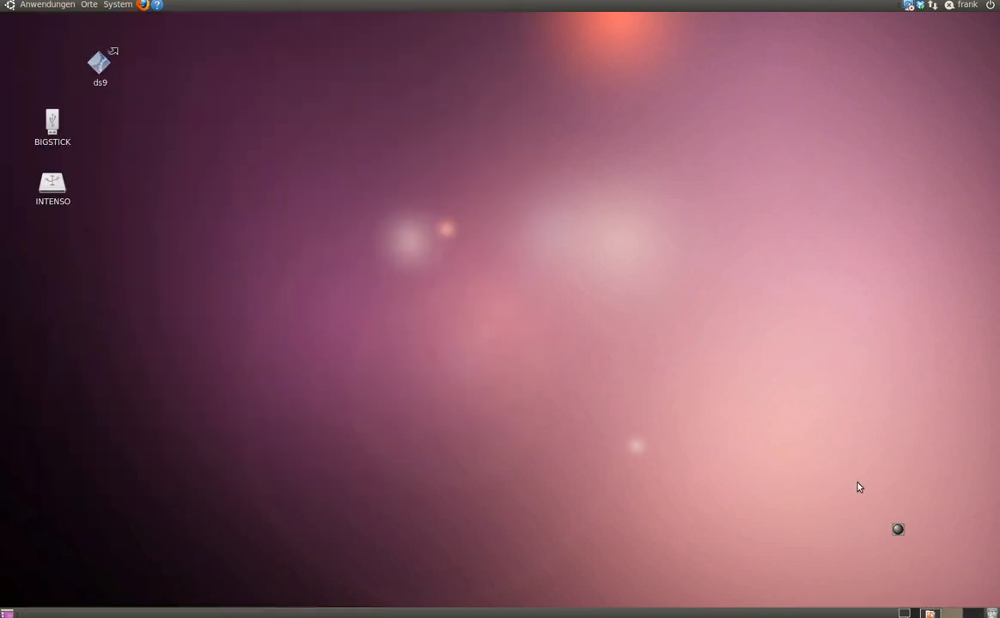
pyautogui.click(98, 62)
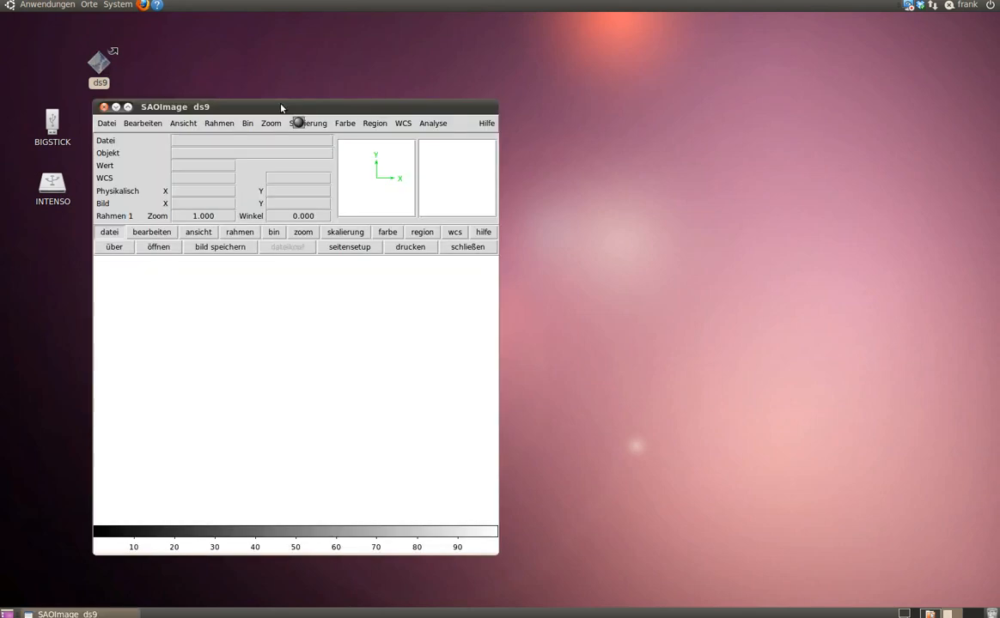
pyautogui.moveTo(281, 108); pyautogui.dragTo(179, 18)
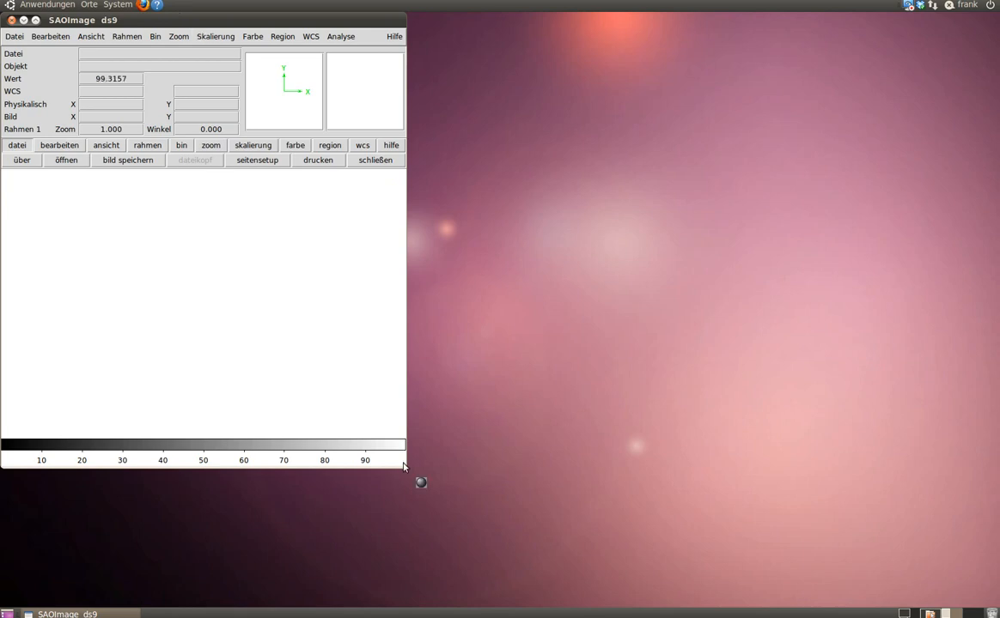
pyautogui.moveTo(404, 466); pyautogui.dragTo(988, 594)
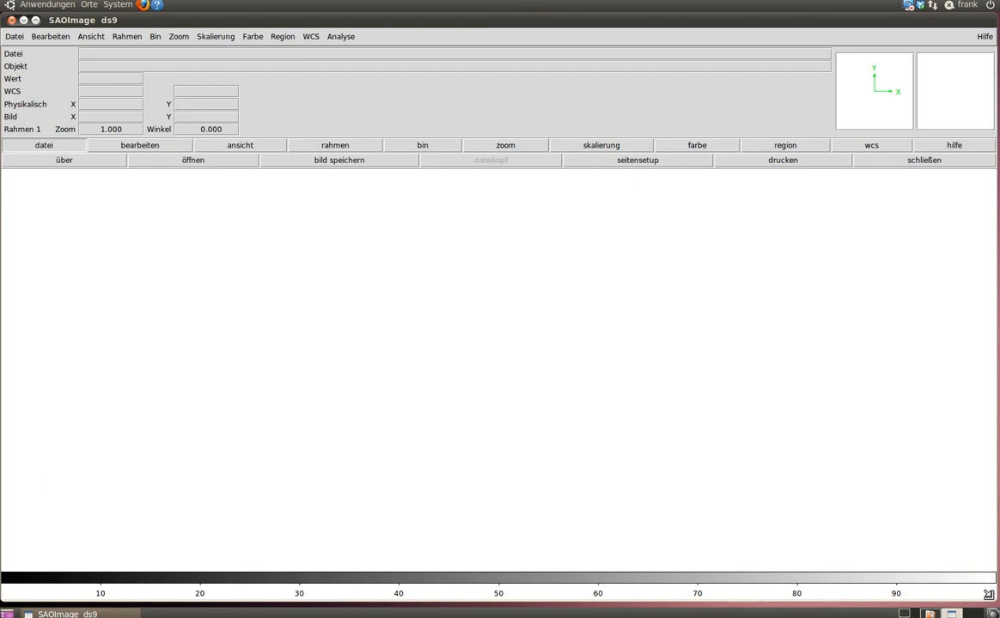
# Load the luminance frame M8-002L_1OFC.fits from the M8/All directory
pyautogui.click(14, 36)
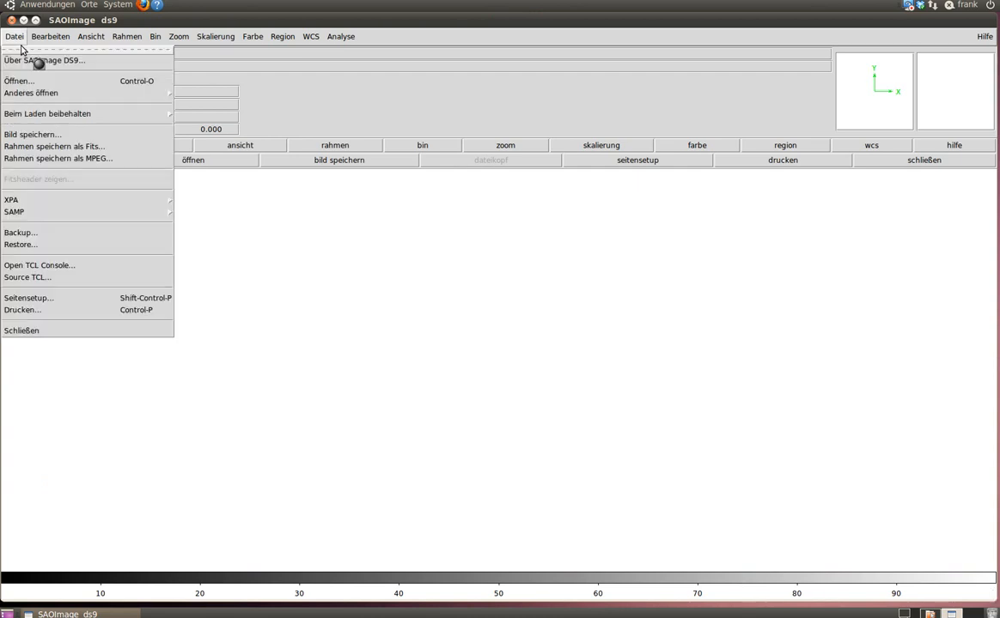
pyautogui.click(18, 81)
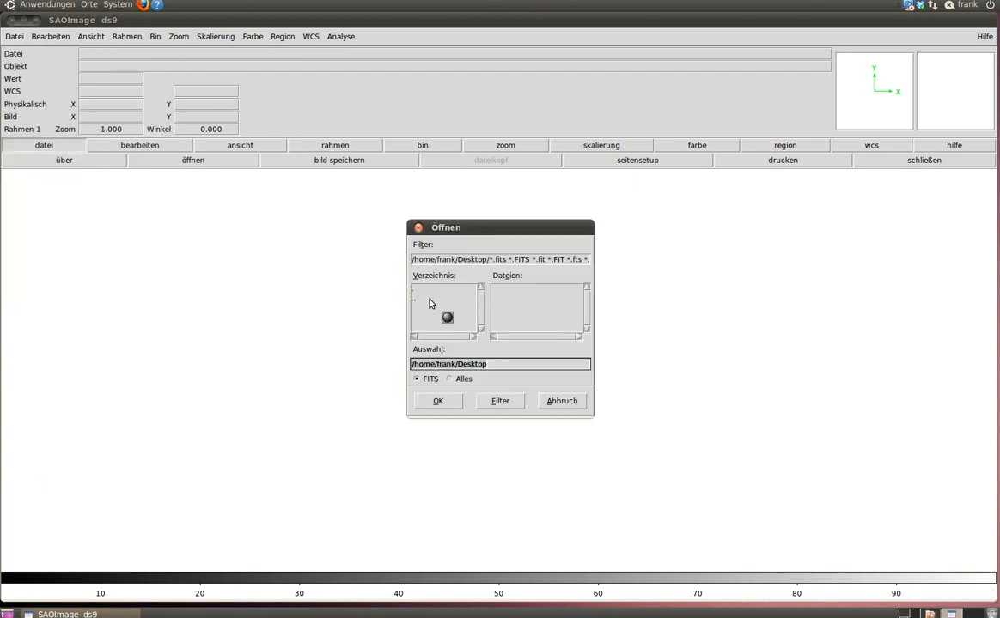
pyautogui.doubleClick(430, 301)
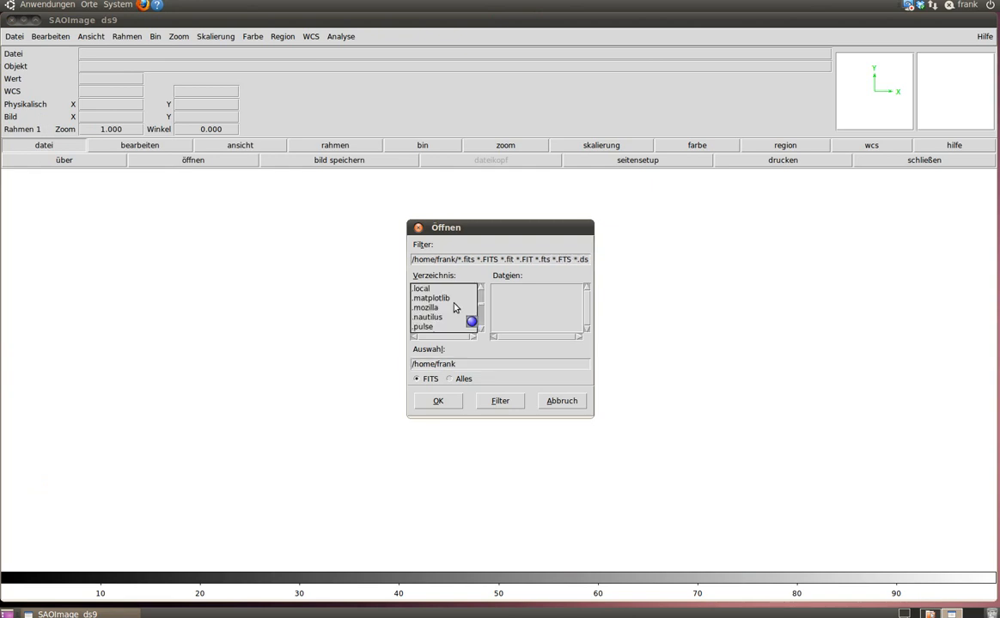
pyautogui.scroll(-5, 429, 327)
pyautogui.doubleClick(418, 326)
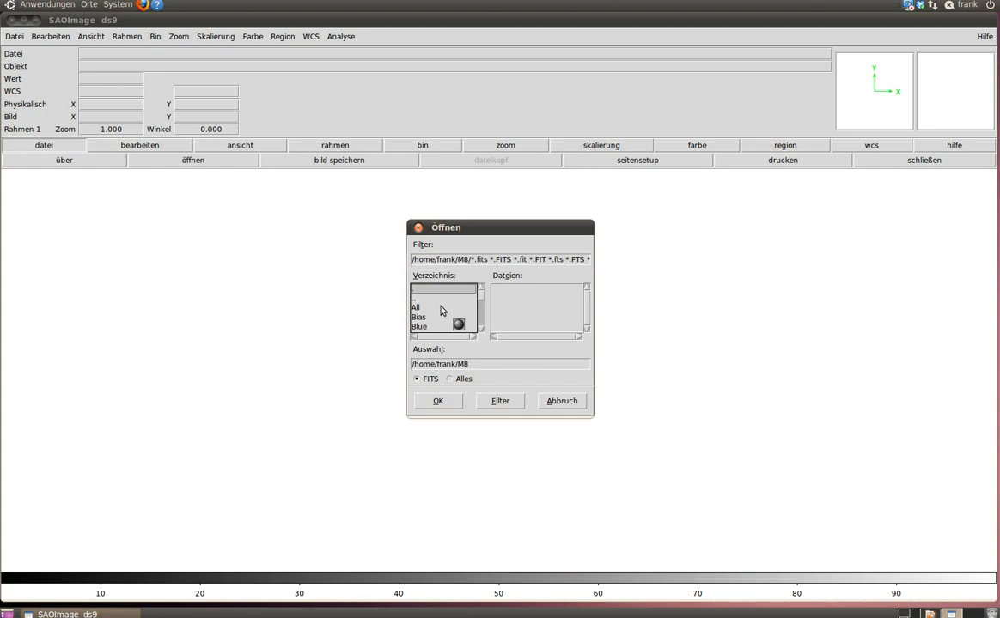
pyautogui.doubleClick(440, 308)
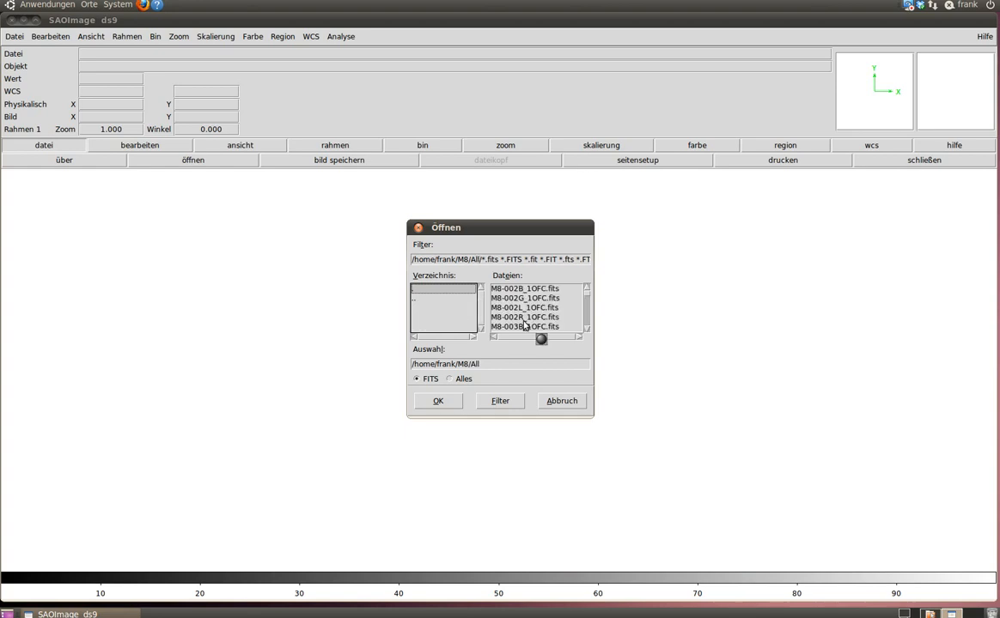
pyautogui.click(524, 307)
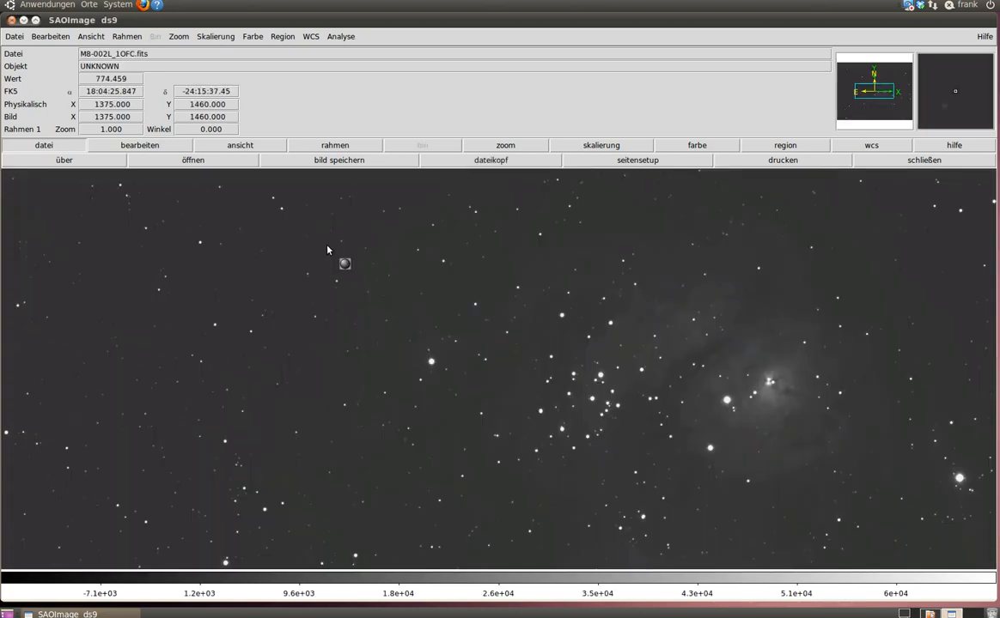
# Display the image at zoom 1/4, compare log scaling, and set linear scaling with zscale limits
pyautogui.click(179, 36)
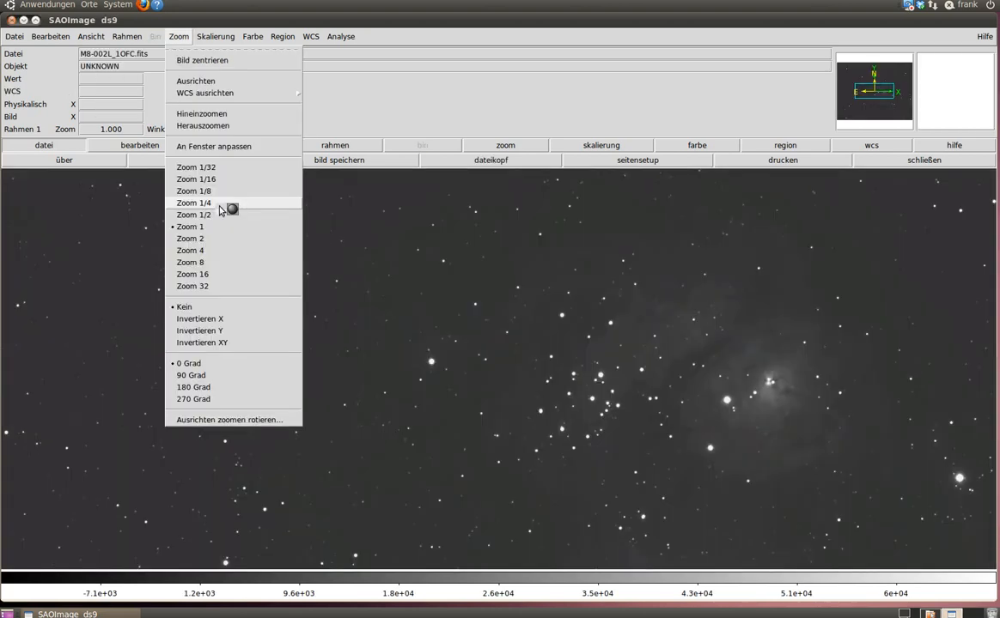
pyautogui.click(220, 204)
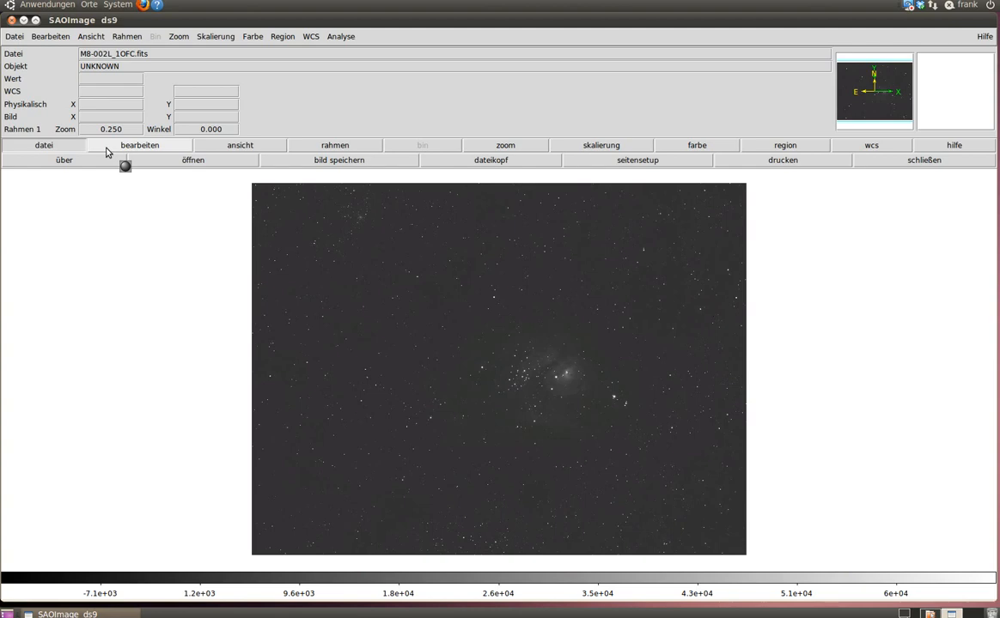
pyautogui.click(608, 146)
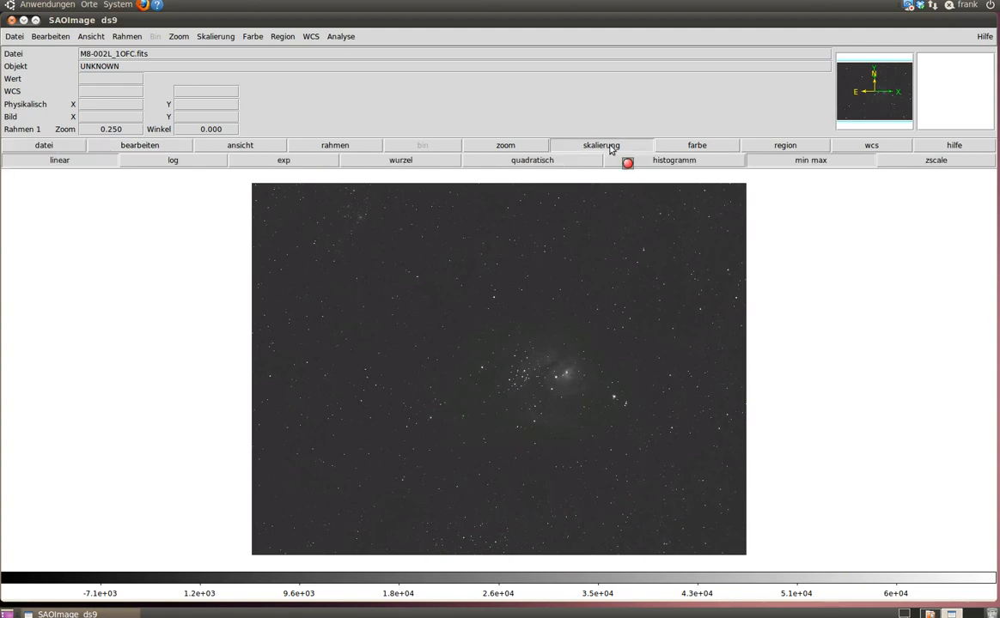
pyautogui.click(174, 162)
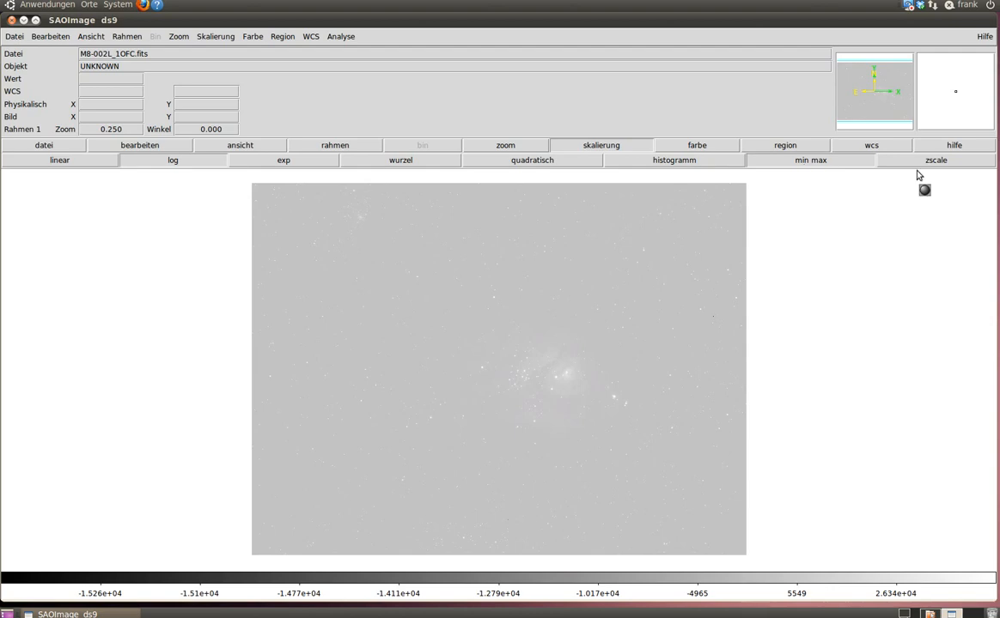
pyautogui.click(935, 160)
pyautogui.click(75, 161)
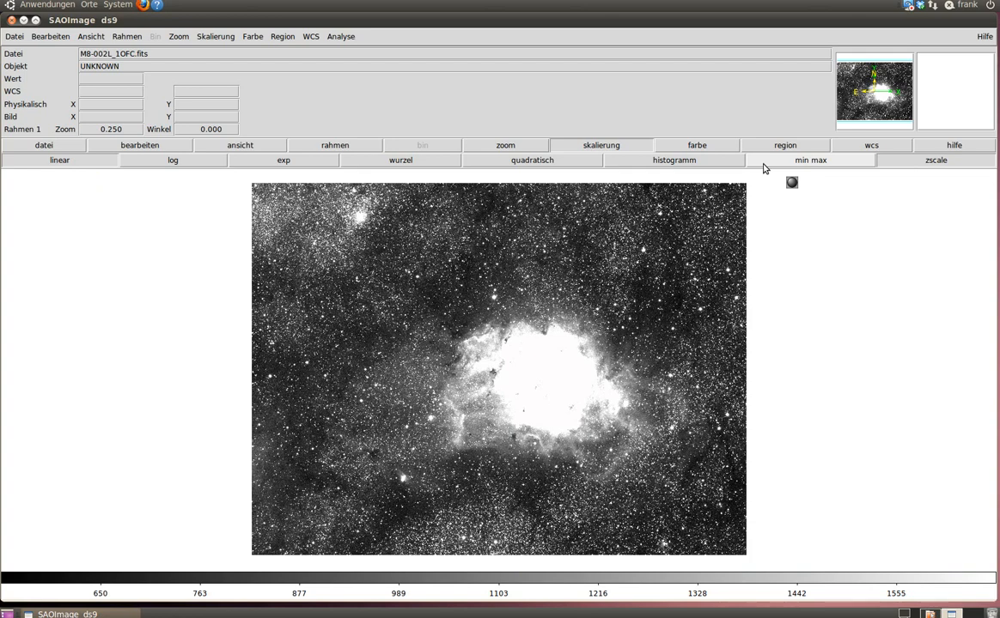
pyautogui.click(168, 161)
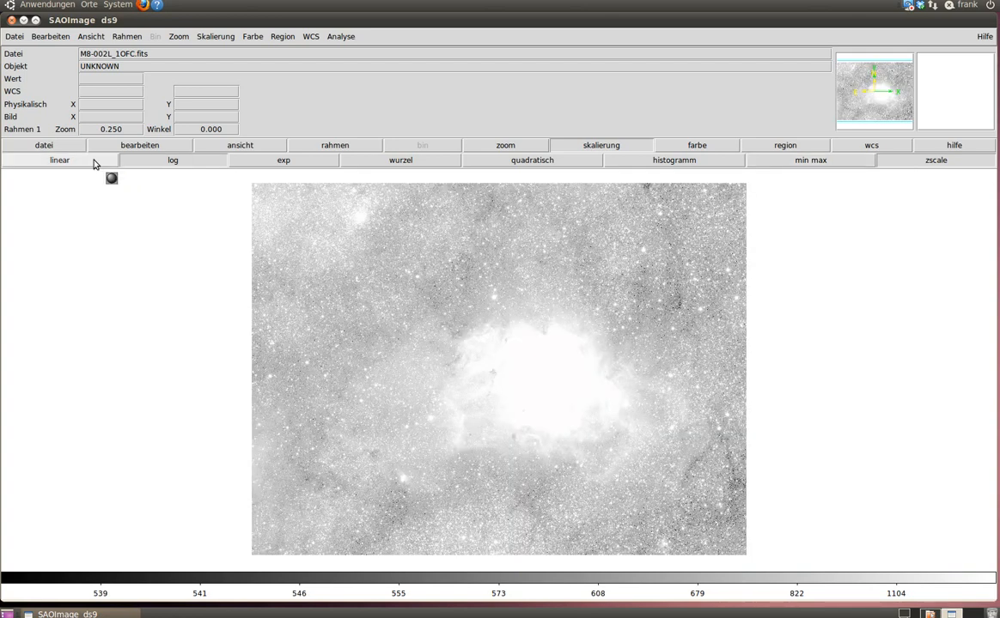
pyautogui.click(95, 163)
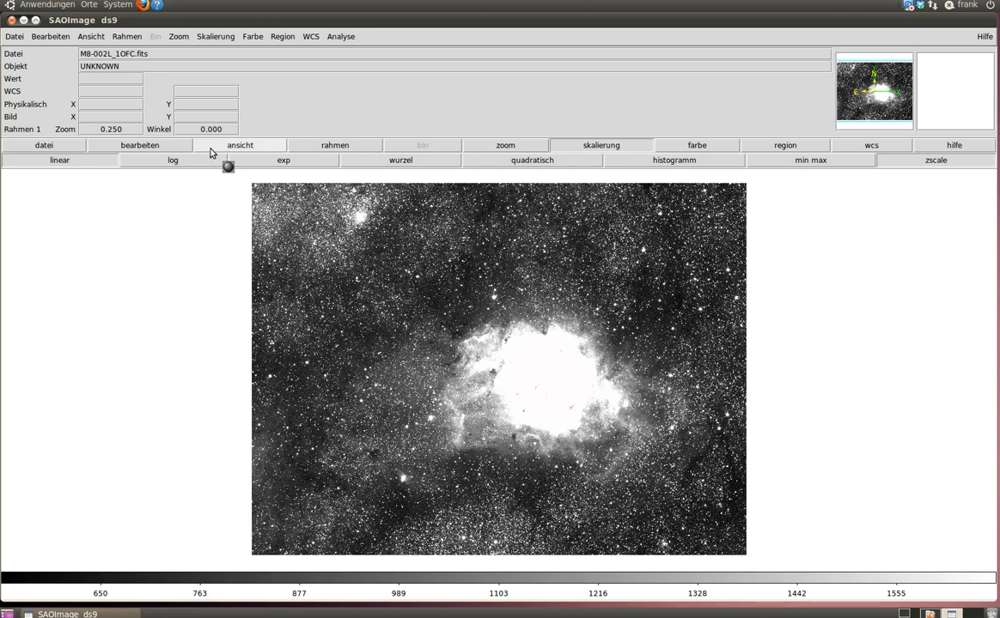
# Enable crosshair mode for reading image coordinates and set the image to zoom 1
pyautogui.click(140, 145)
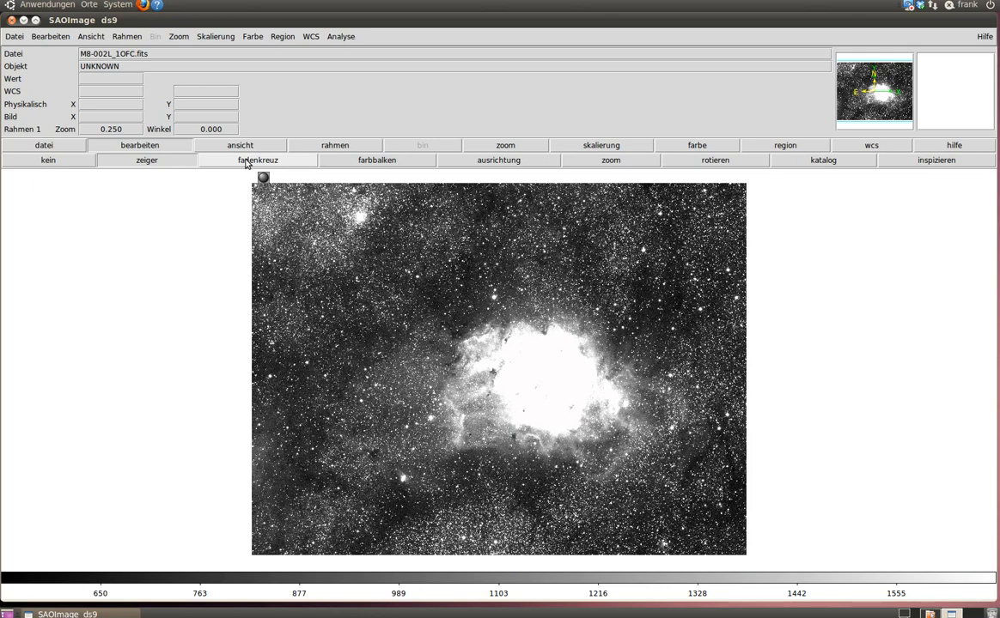
pyautogui.click(247, 162)
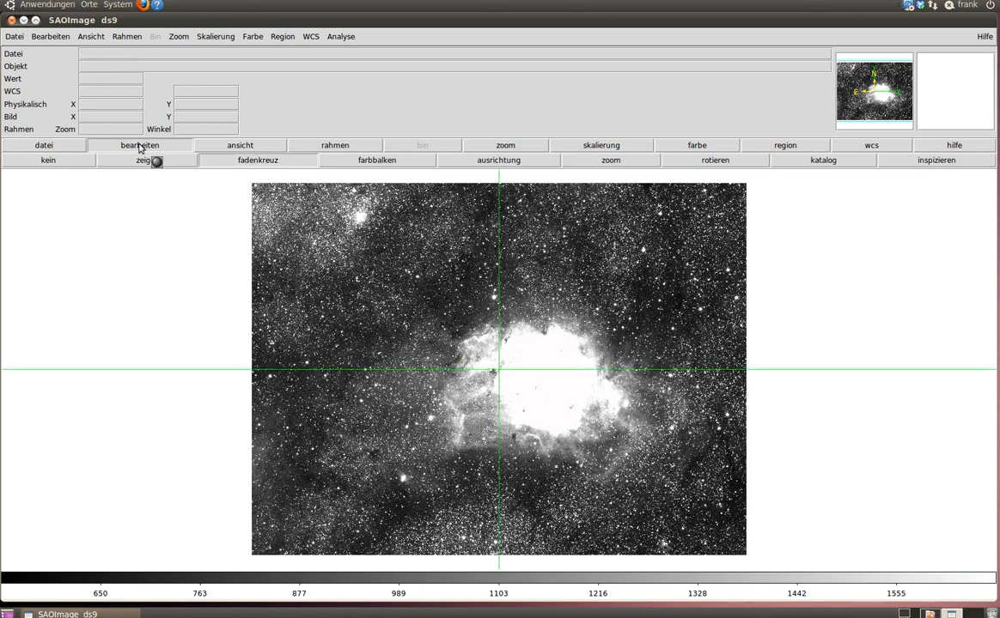
pyautogui.click(178, 38)
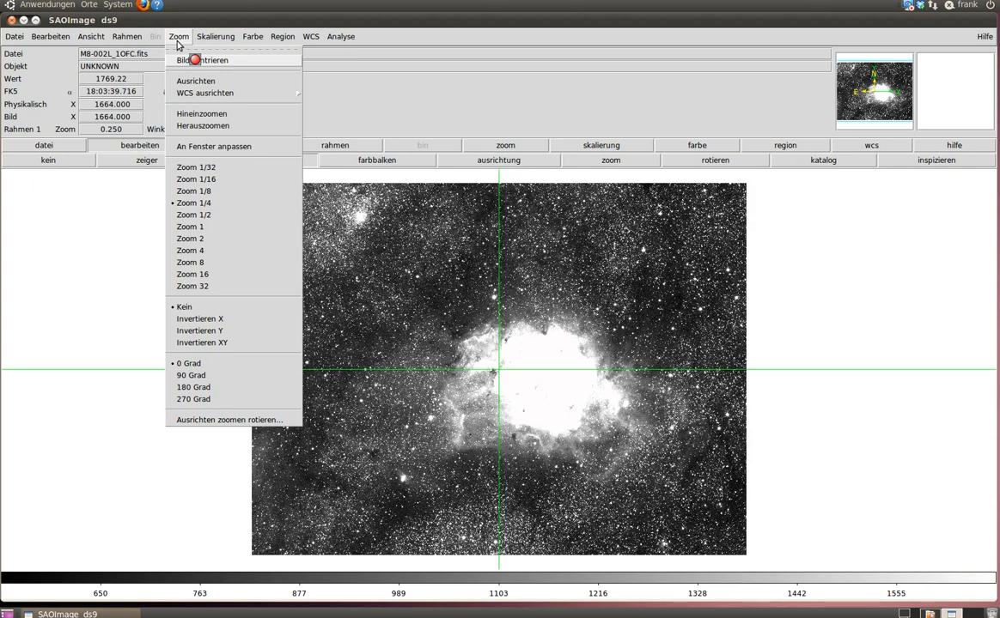
pyautogui.click(226, 227)
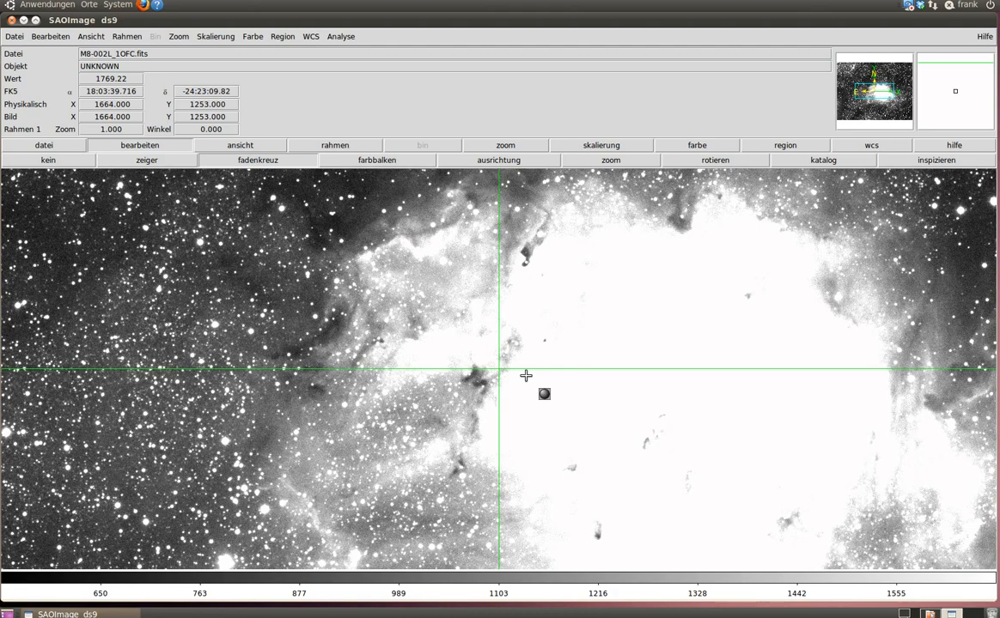
pyautogui.click(144, 5)
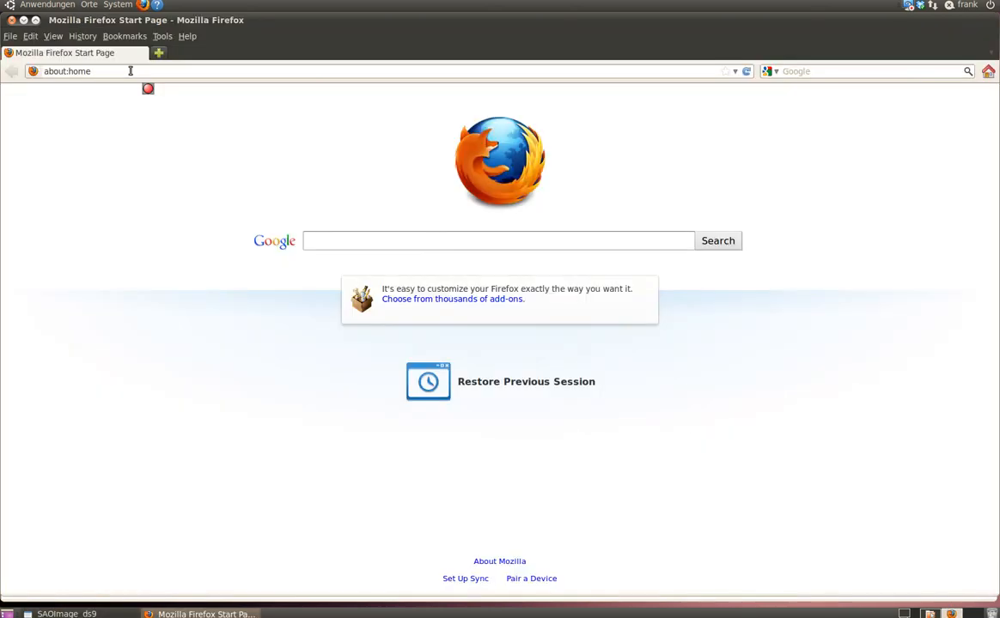
pyautogui.click(131, 71)
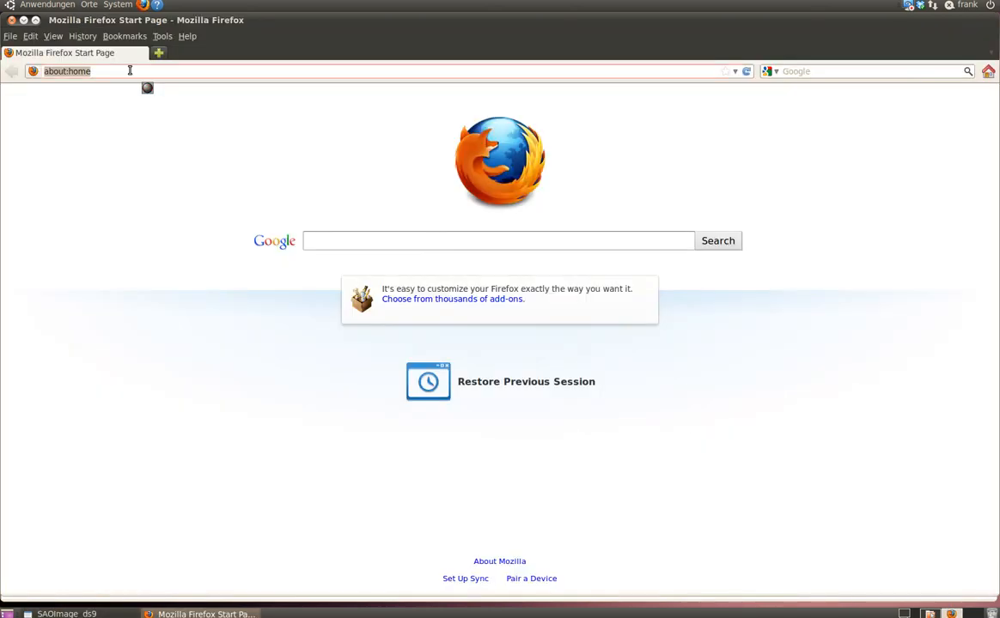
pyautogui.write('sky')
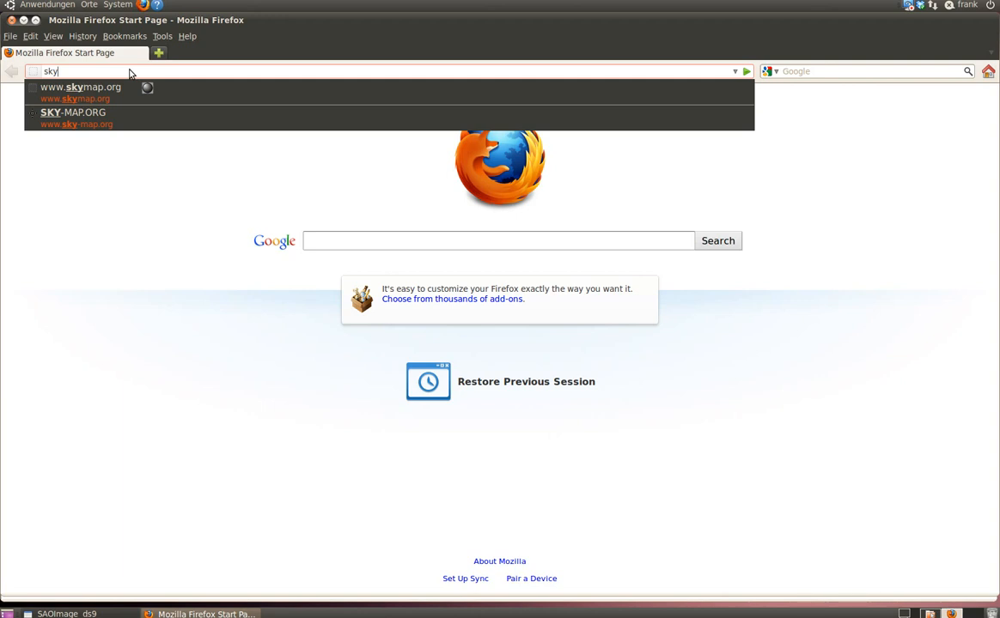
pyautogui.write('-')
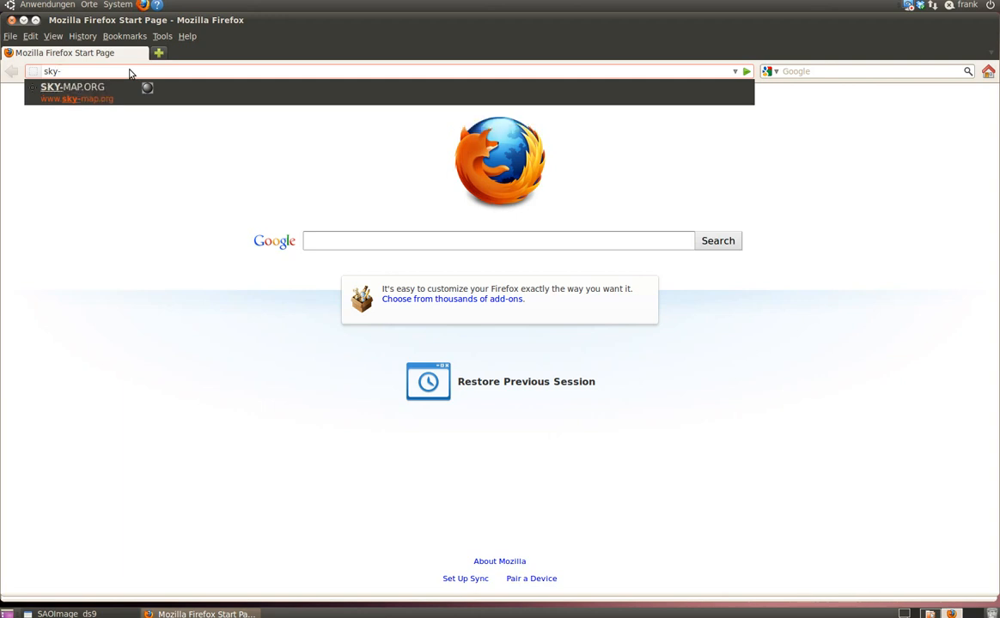
pyautogui.click(96, 97)
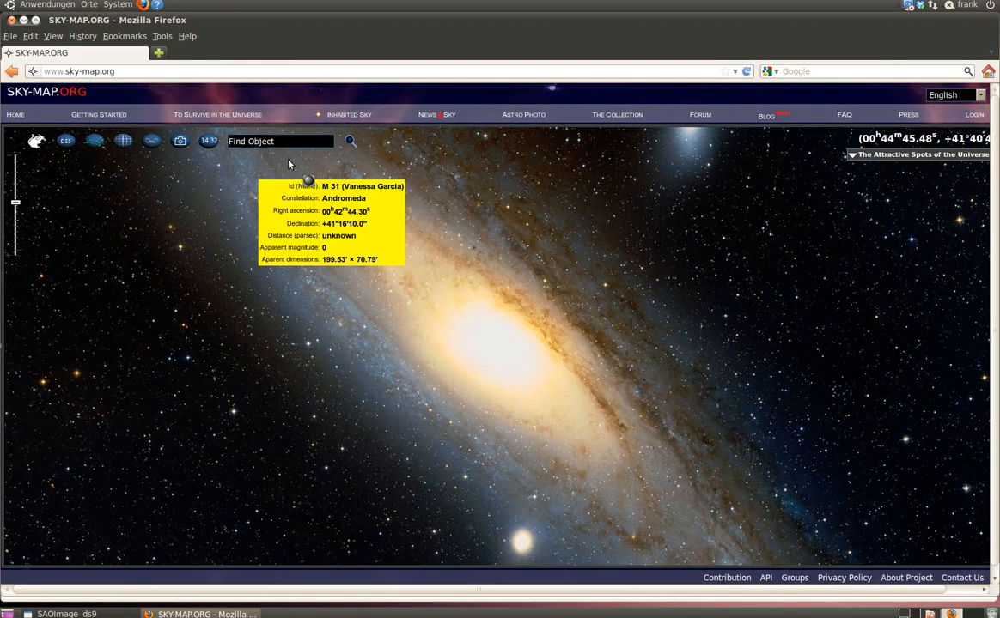
# Search the sky map for the object M8
pyautogui.click(279, 142)
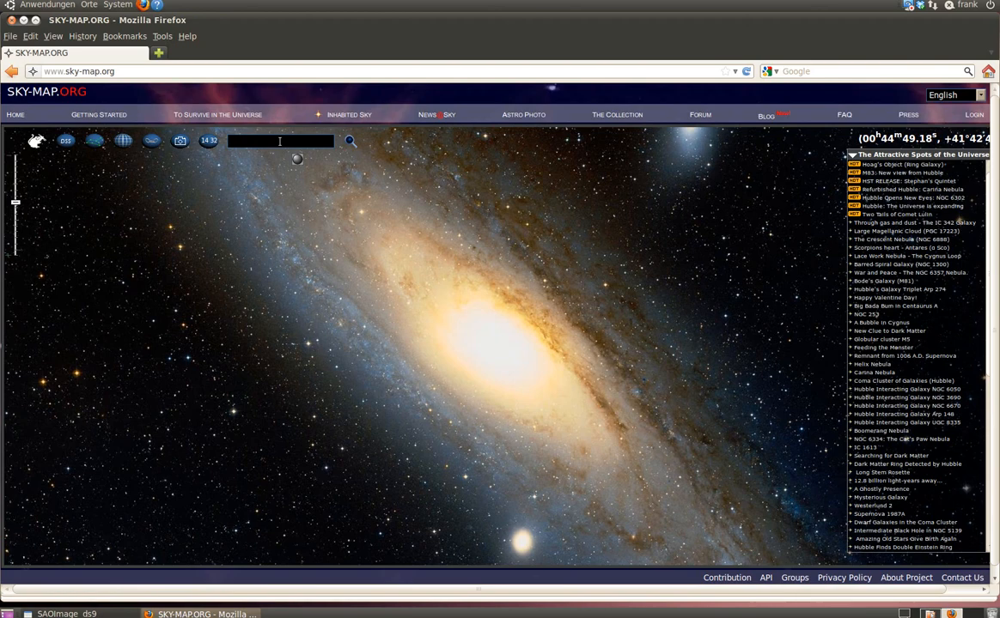
pyautogui.write('M8')
pyautogui.click(350, 141)
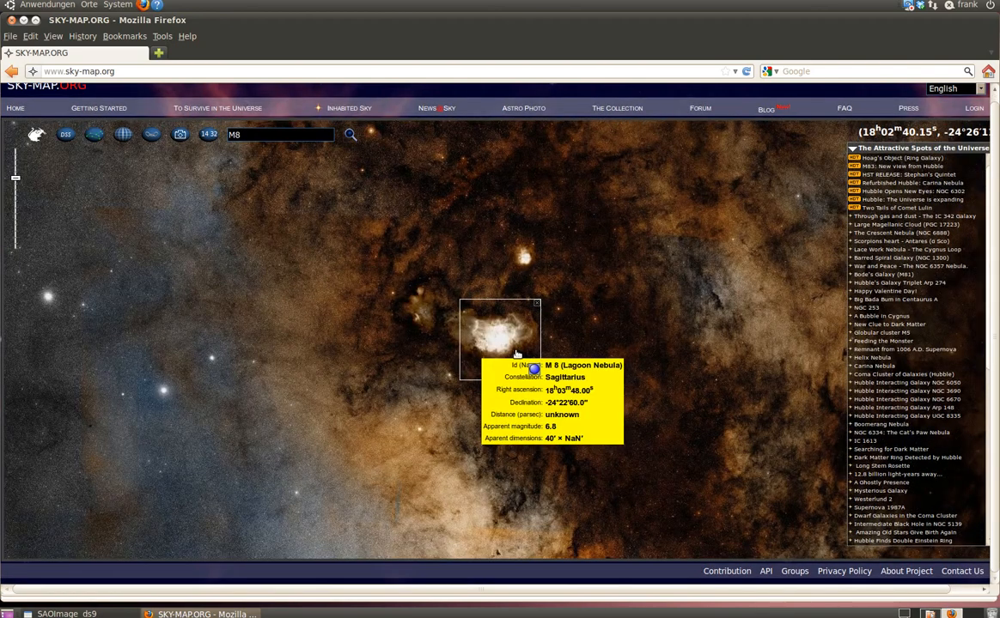
# Zoom in on the M8 nebula in the sky map and examine the coordinates across it
pyautogui.click(14, 209)
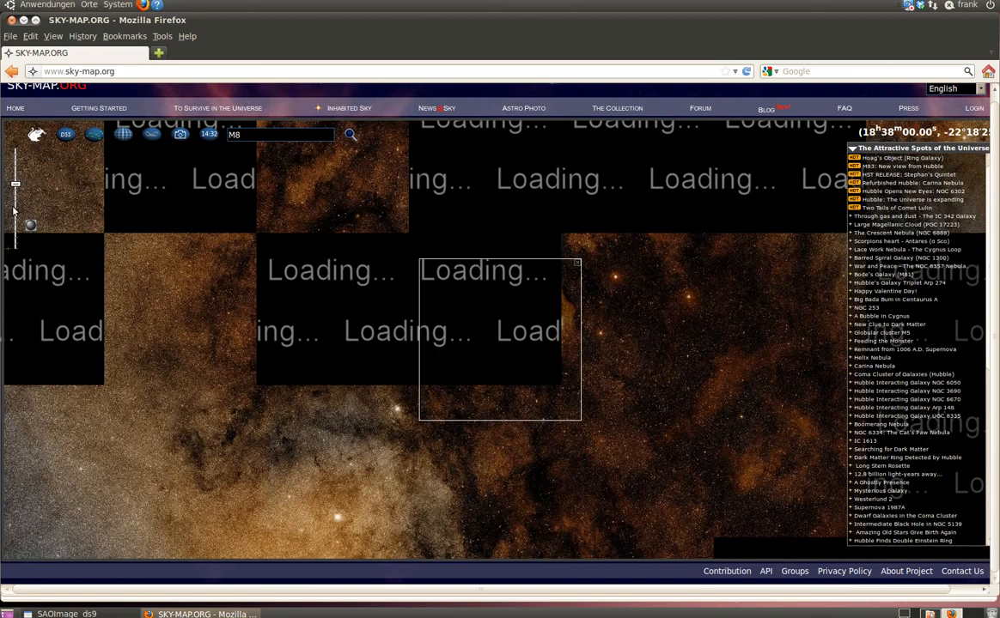
pyautogui.click(13, 209)
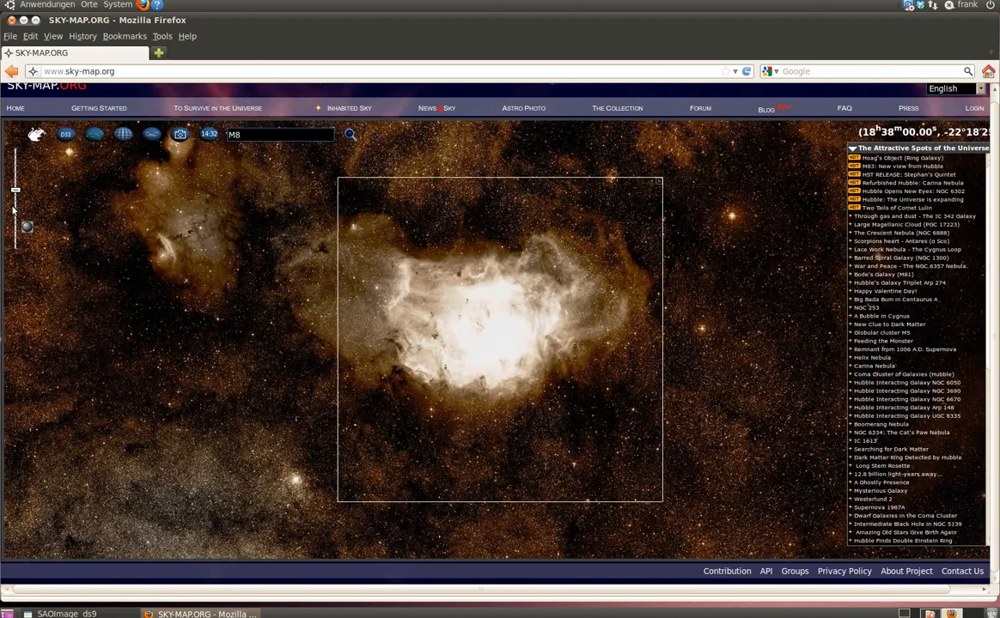
pyautogui.click(14, 209)
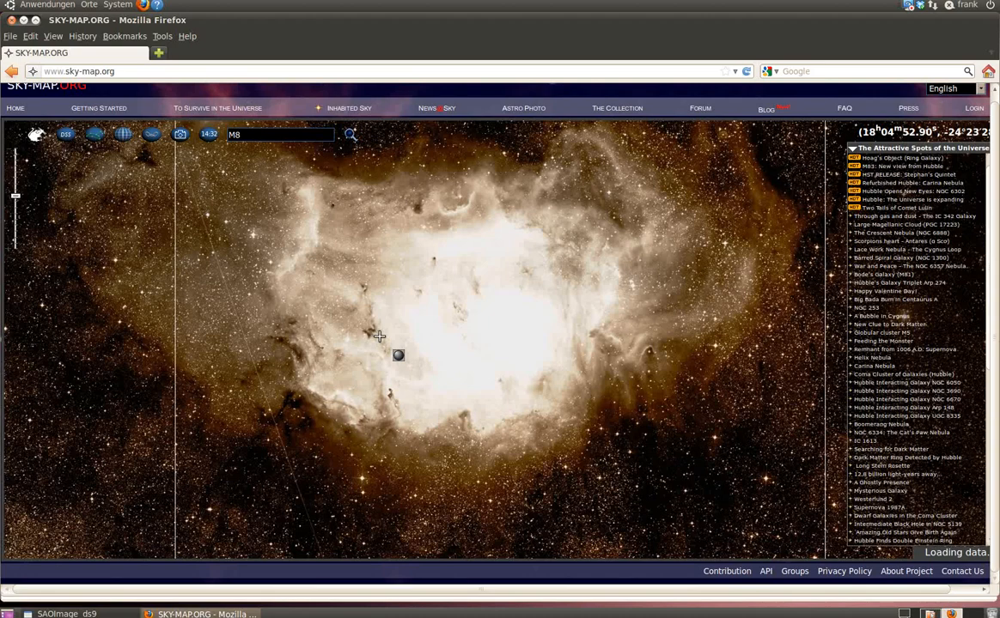
pyautogui.moveTo(370, 341)
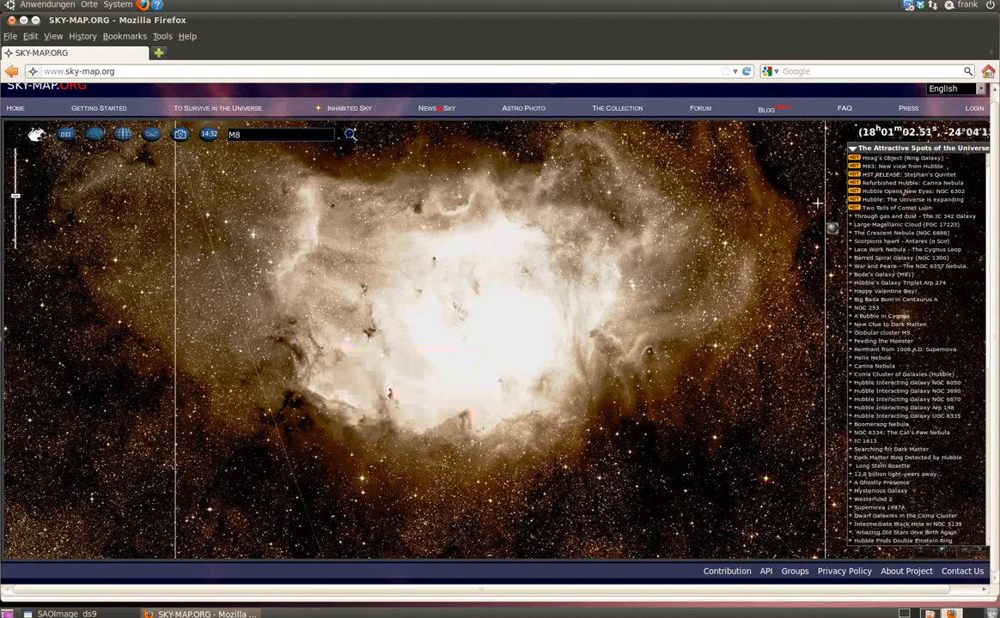
pyautogui.moveTo(428, 298)
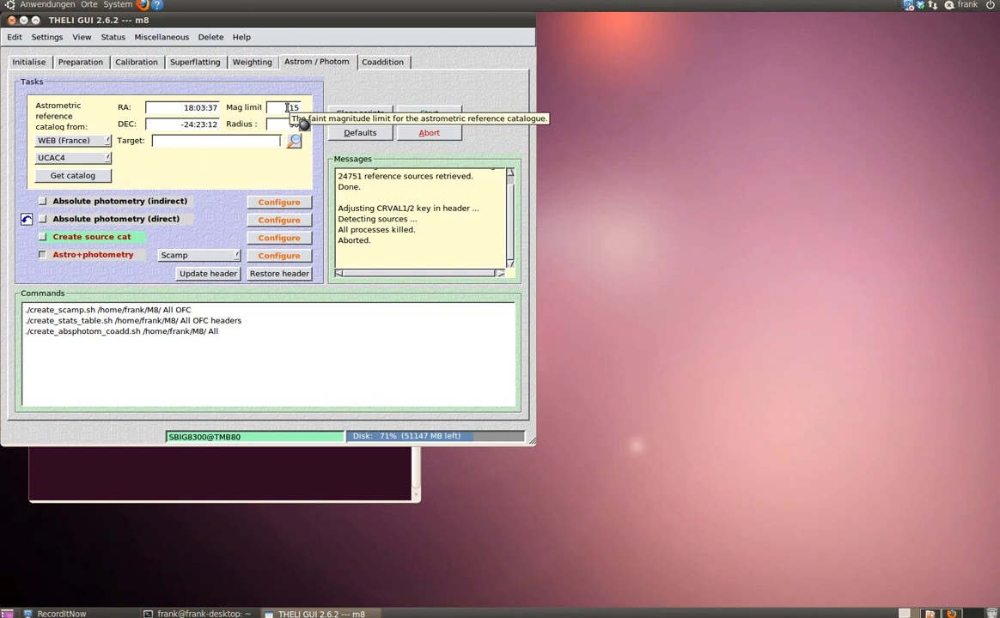
# Review the catalog choices in THELI and retrieve the UCAC4 astrometric reference catalog from WEB (France)
pyautogui.moveTo(288, 107); pyautogui.dragTo(306, 105)
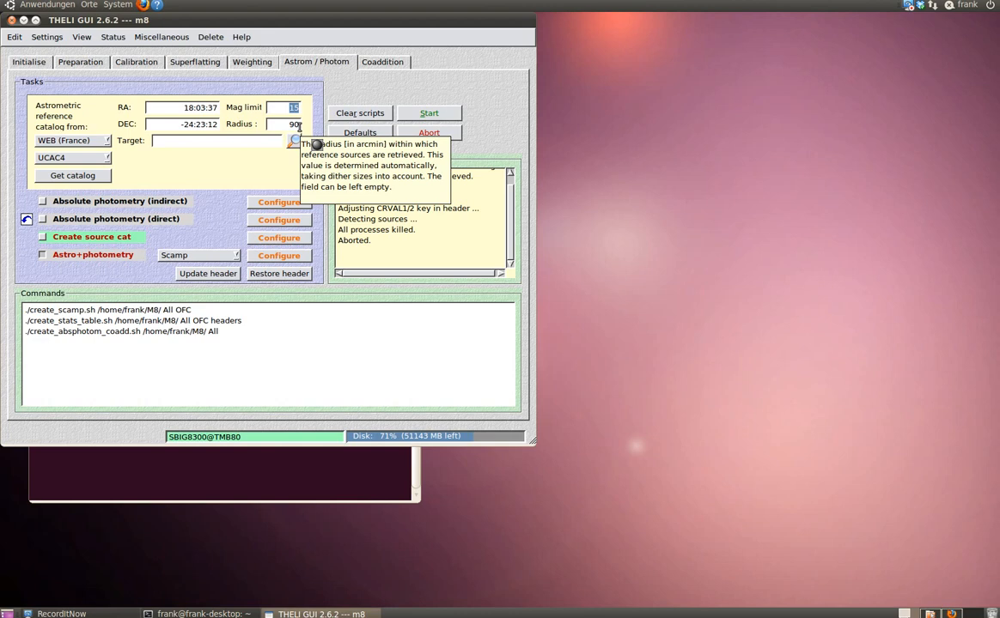
pyautogui.click(106, 158)
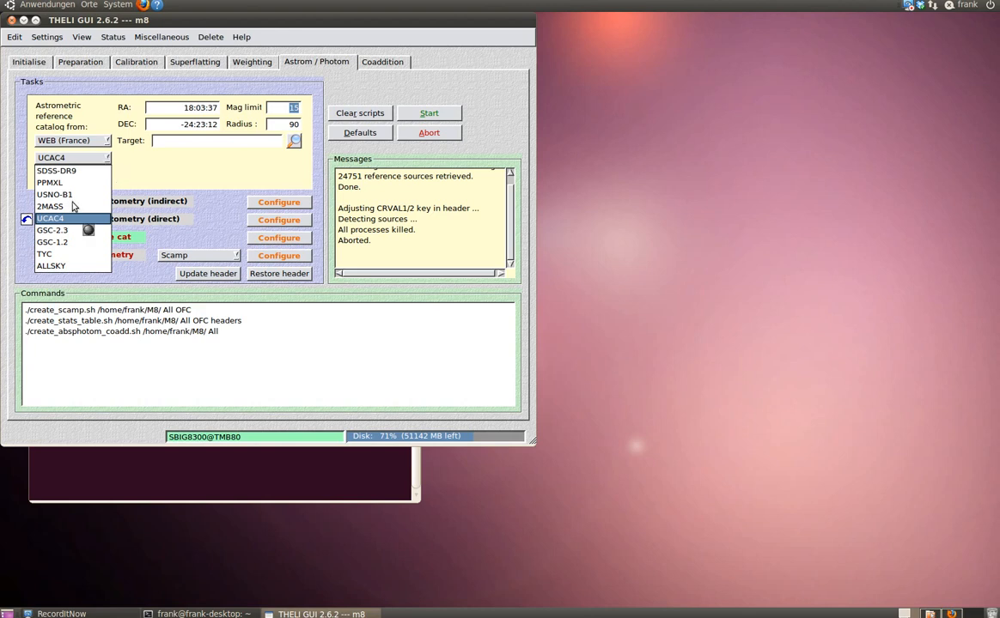
pyautogui.click(77, 157)
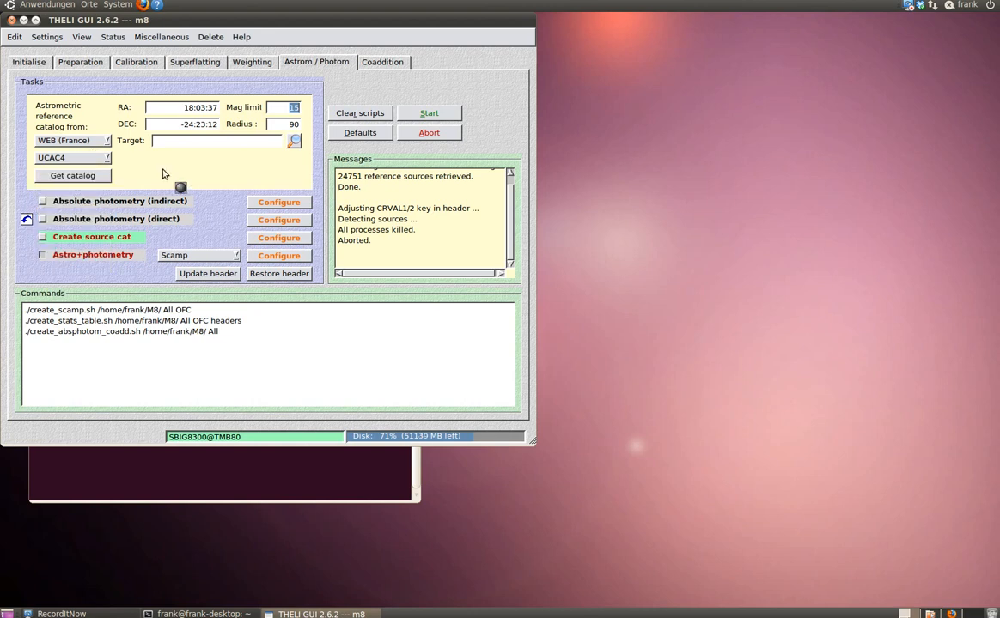
pyautogui.click(106, 142)
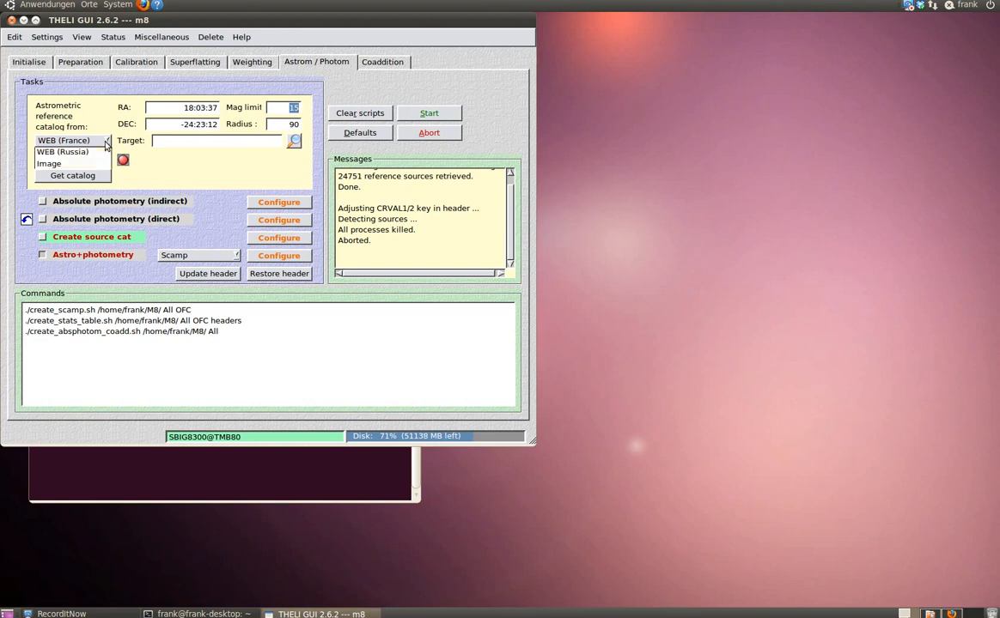
pyautogui.click(107, 145)
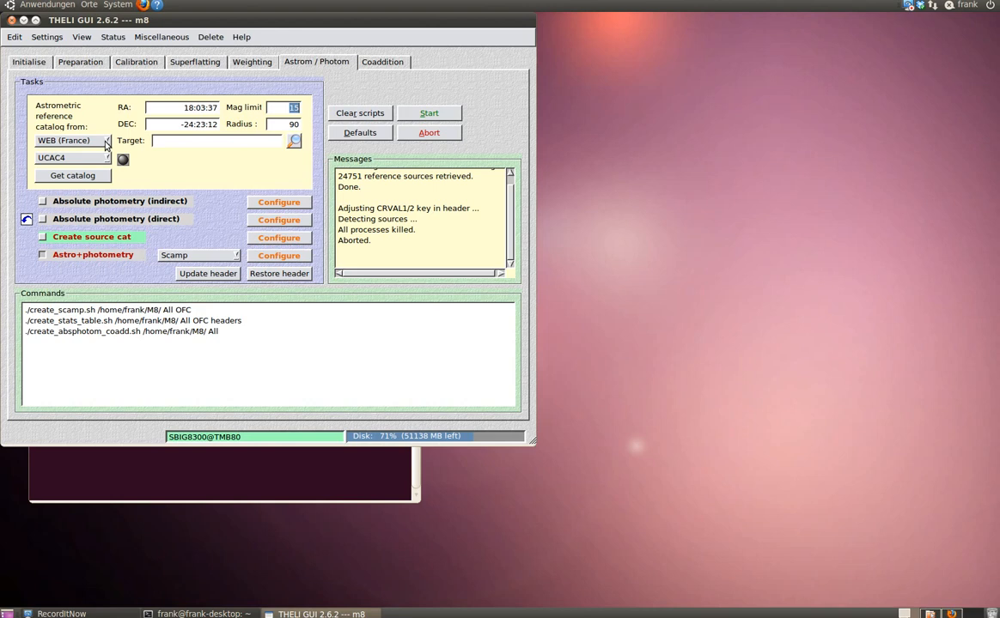
pyautogui.click(83, 179)
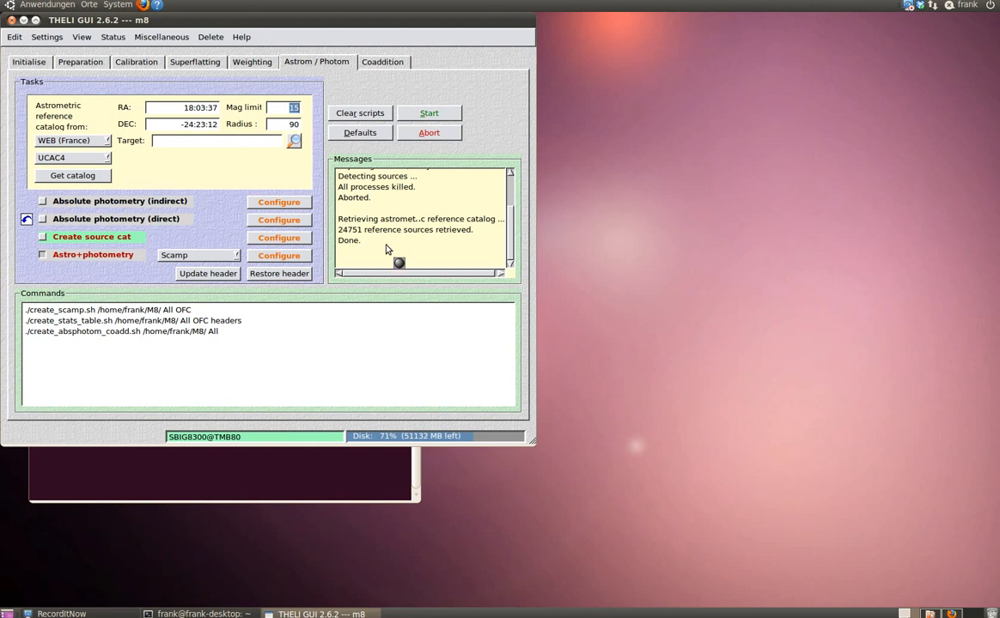
# Enable source catalog creation and configure it with this page's default parameters and a Maximum FLAG of 8
pyautogui.click(43, 238)
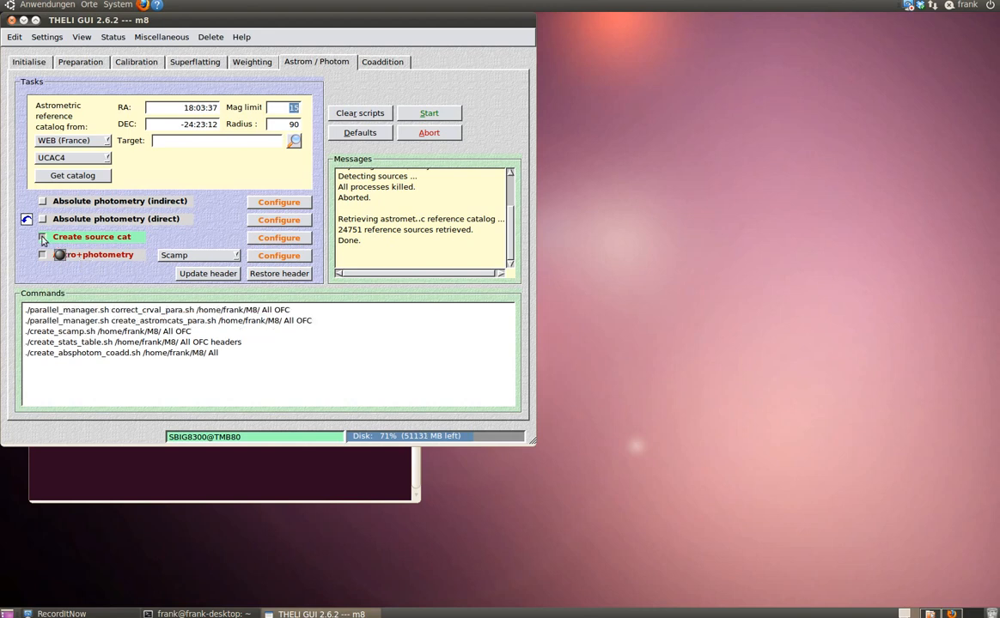
pyautogui.click(278, 238)
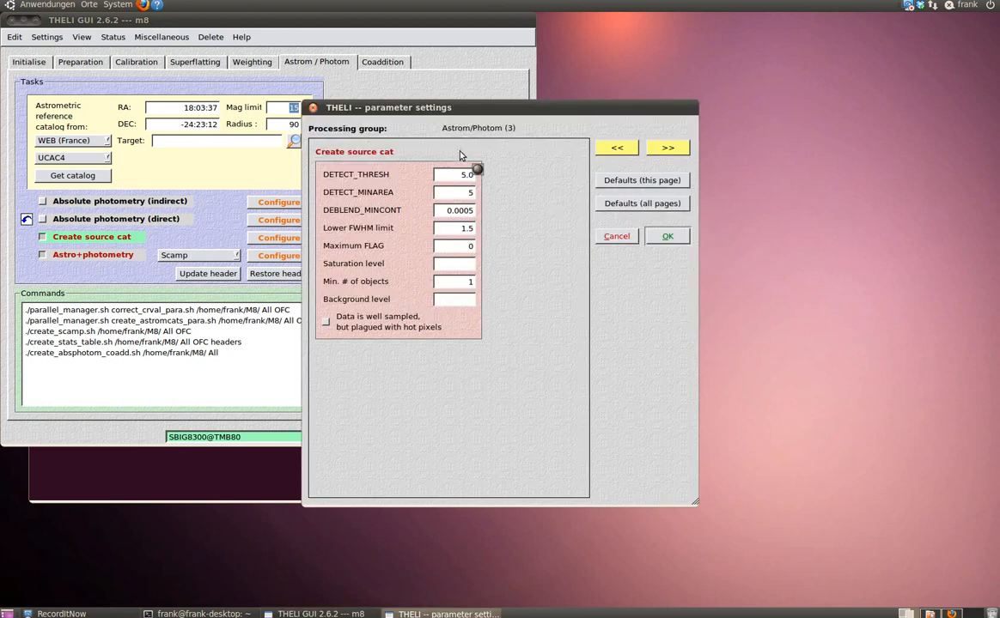
pyautogui.click(633, 183)
pyautogui.moveTo(466, 246)
pyautogui.doubleClick(470, 246)
pyautogui.write('8')
pyautogui.press('Return')
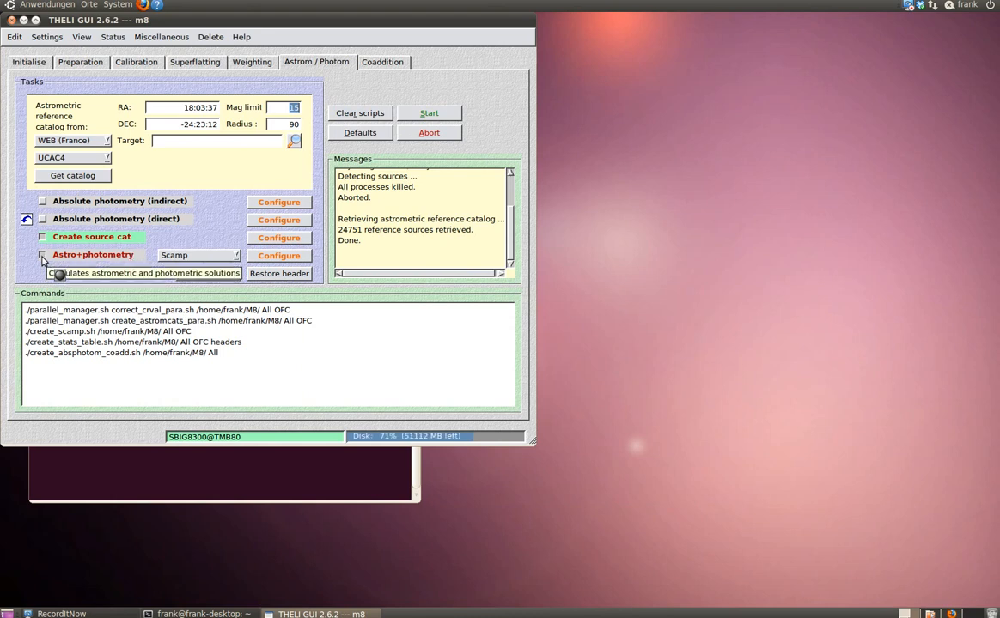
# Keep Scamp as the astrometry method and set POSANGLE_MAXERR to 180.0, POSITION_MAXERR to 5.0 and PIXSCALE_MAXERR to 1.15
pyautogui.click(234, 257)
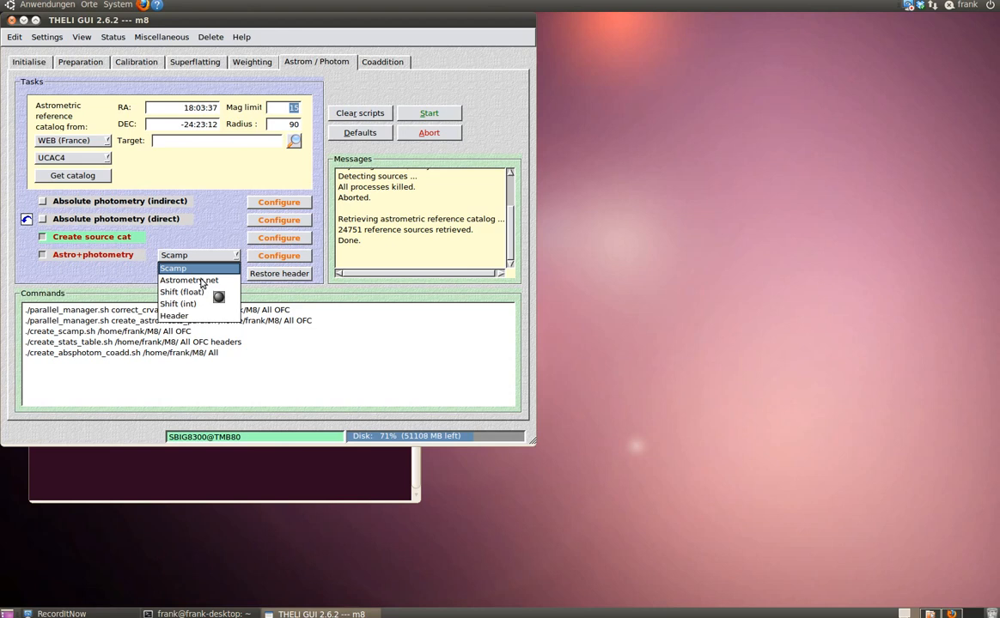
pyautogui.click(203, 269)
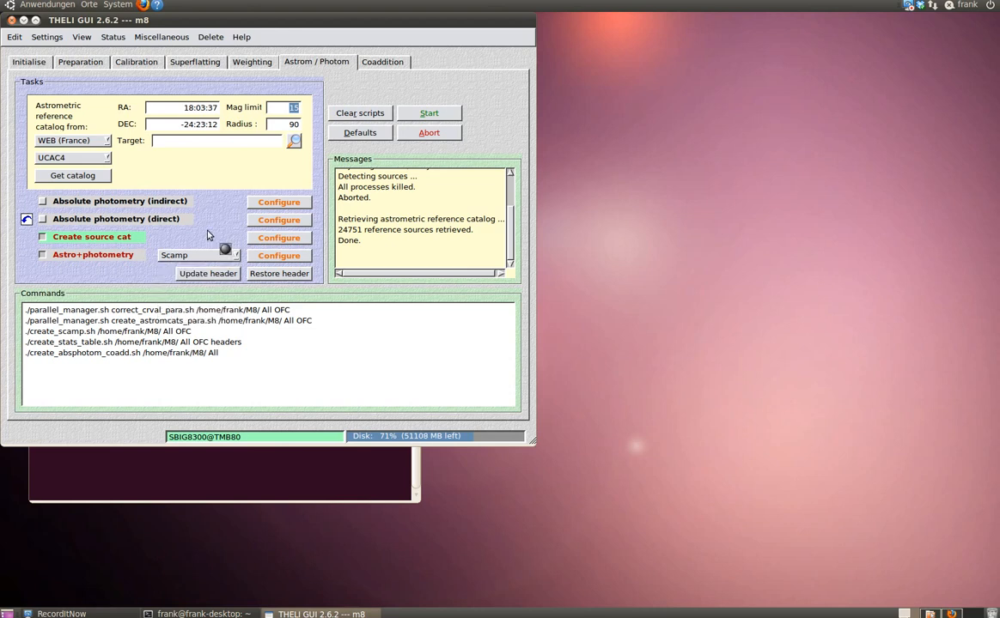
pyautogui.click(280, 256)
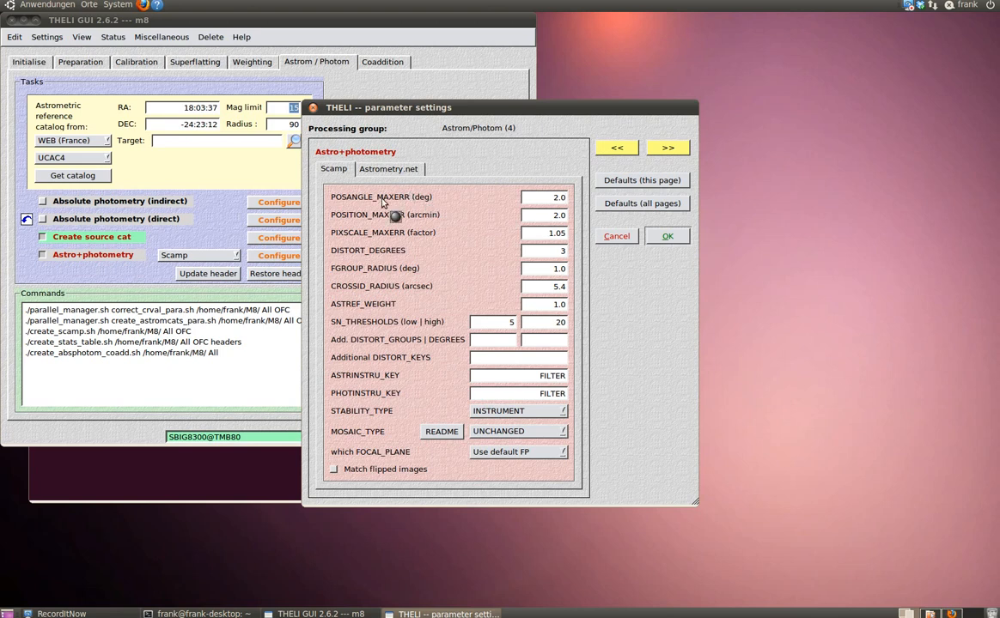
pyautogui.click(558, 197)
pyautogui.press('BackSpace')
pyautogui.write('180')
pyautogui.press('BackSpace')
pyautogui.write('5')
pyautogui.moveTo(559, 232)
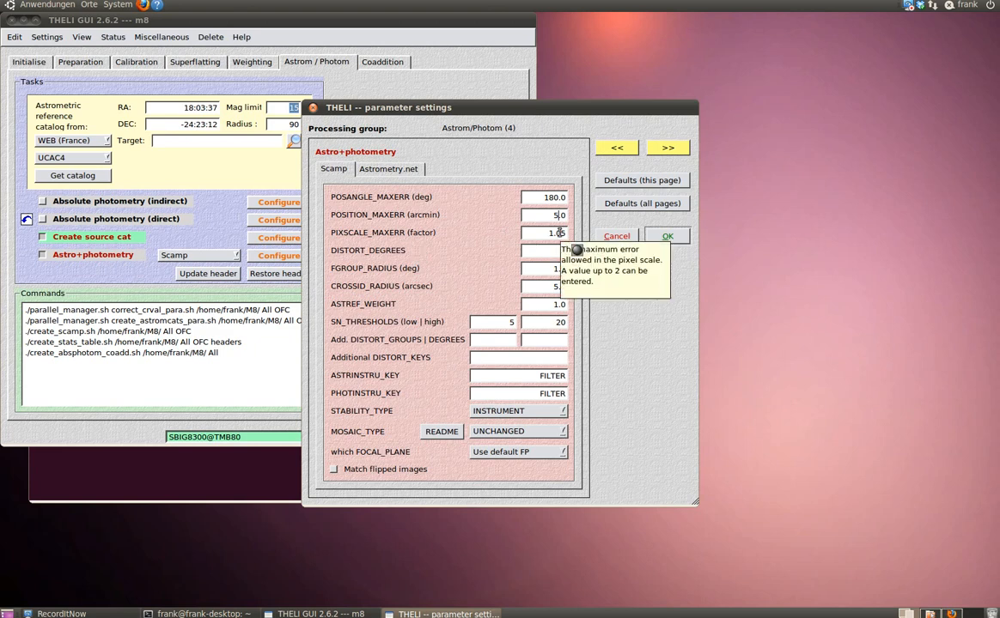
pyautogui.click(559, 231)
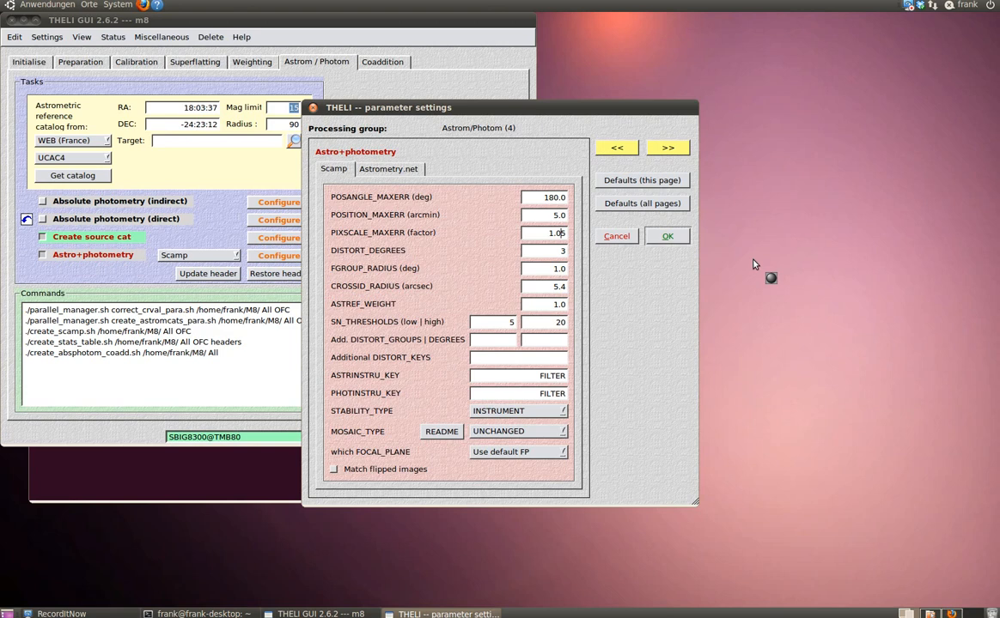
pyautogui.press('BackSpace')
pyautogui.write('1')
# Set ASTRINSTRU_KEY and PHOTINSTRU_KEY to NONE, enable matching of flipped images, and accept the Scamp parameters
pyautogui.doubleClick(558, 378)
pyautogui.write('NONE')
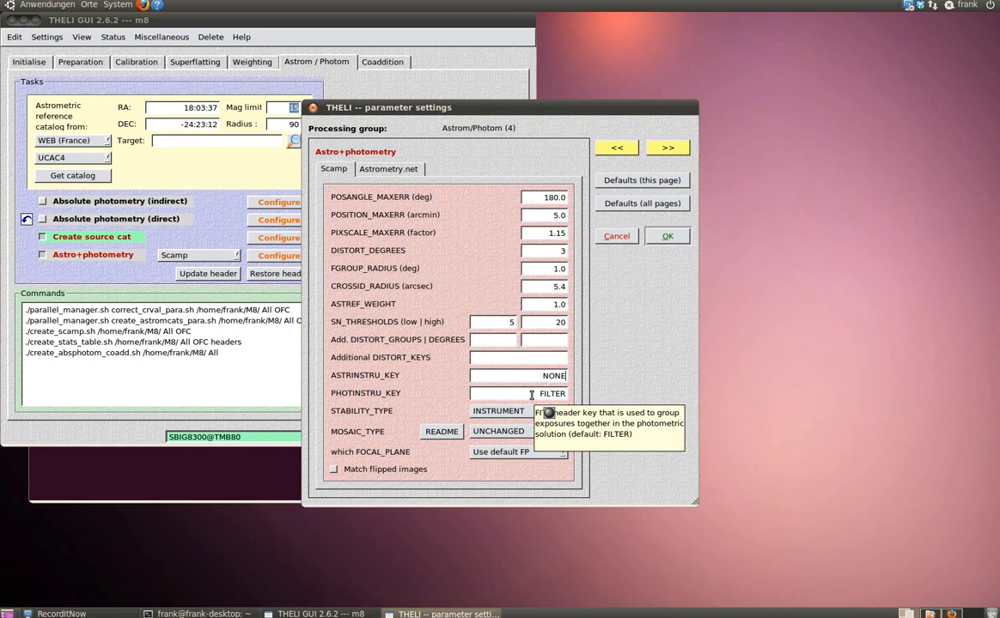
pyautogui.moveTo(532, 394); pyautogui.dragTo(590, 396)
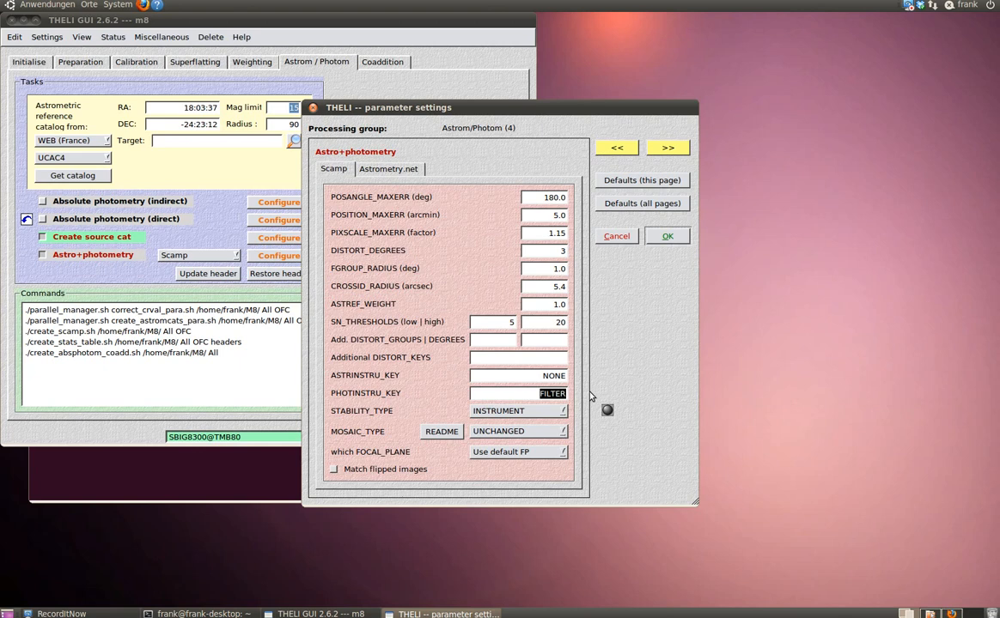
pyautogui.write('NONE')
pyautogui.click(333, 469)
pyautogui.click(669, 237)
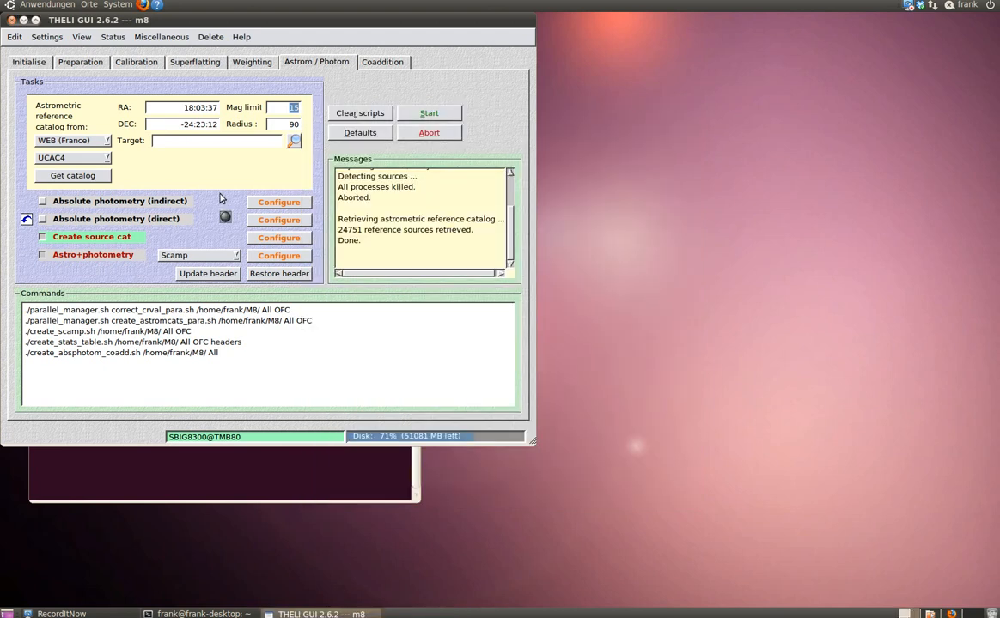
# Overwrite the CRVAL1/2 keywords in the FITS headers with the entered RA and DEC, without resetting the CD matrix
pyautogui.click(215, 273)
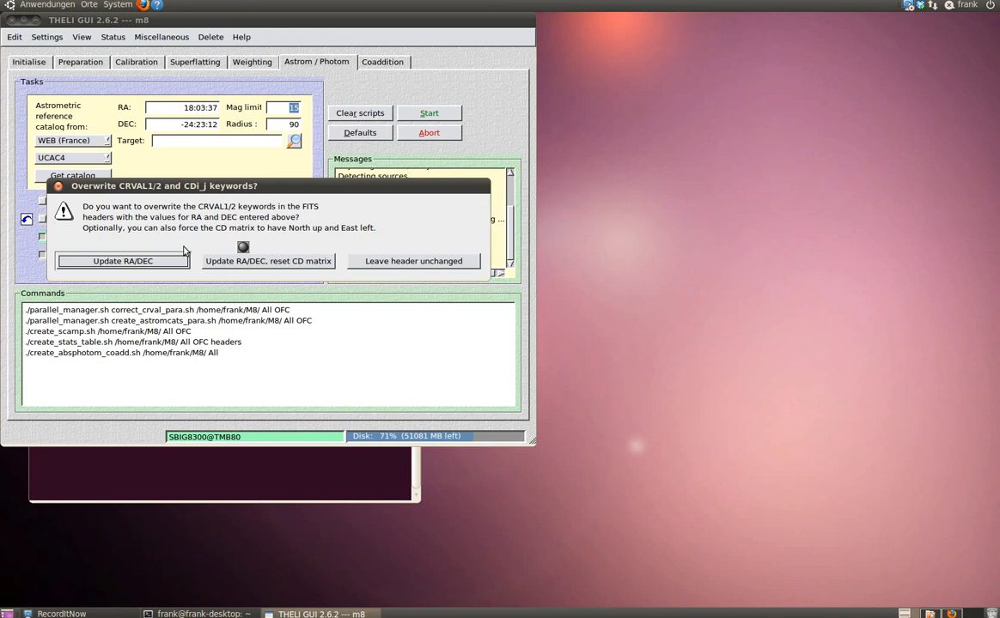
pyautogui.click(176, 260)
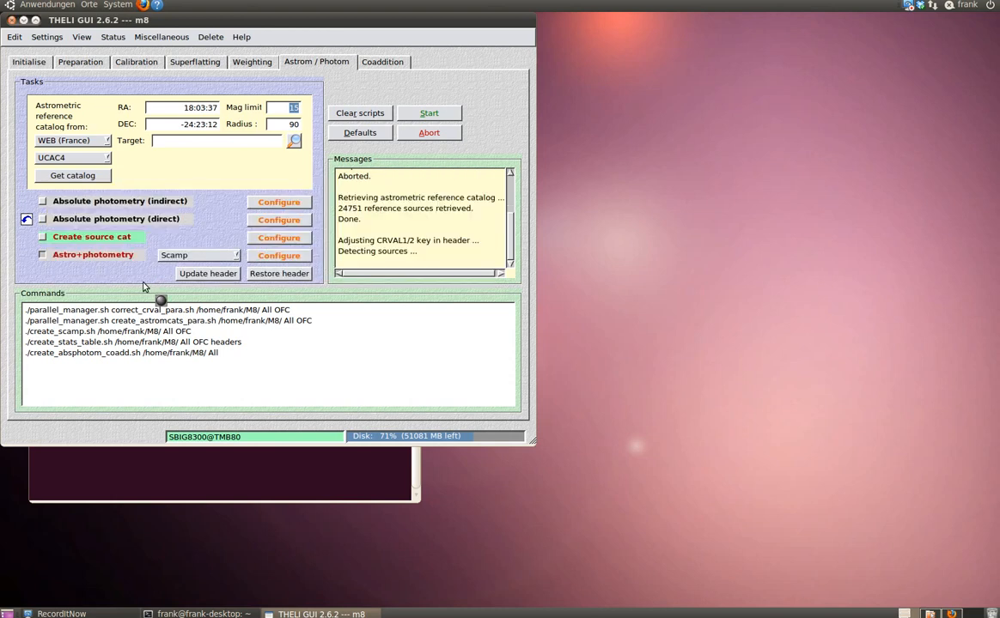
pyautogui.moveTo(268, 23); pyautogui.dragTo(303, 36)
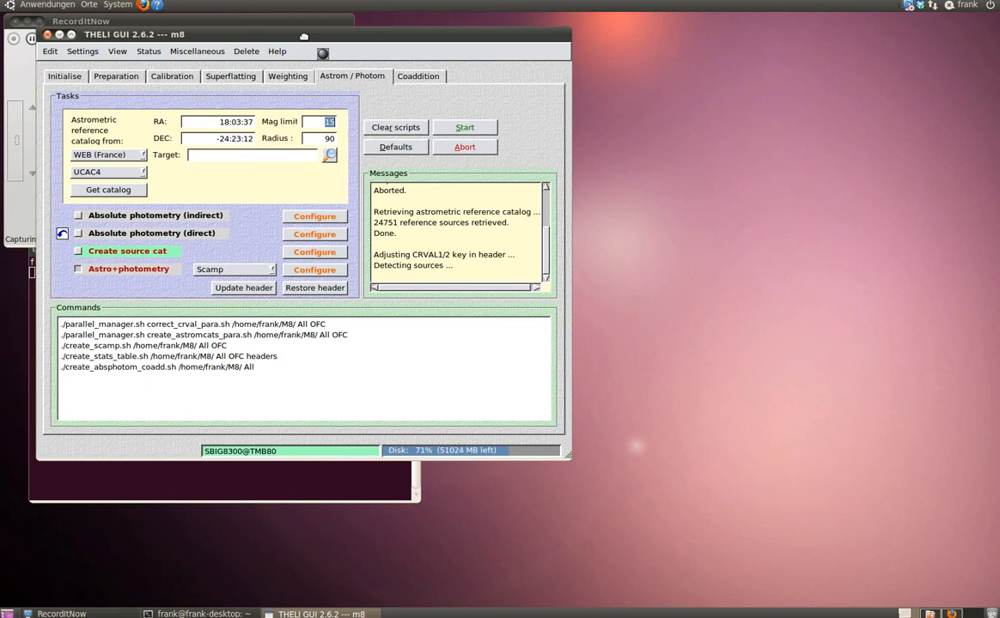
pyautogui.moveTo(303, 37); pyautogui.dragTo(544, 45)
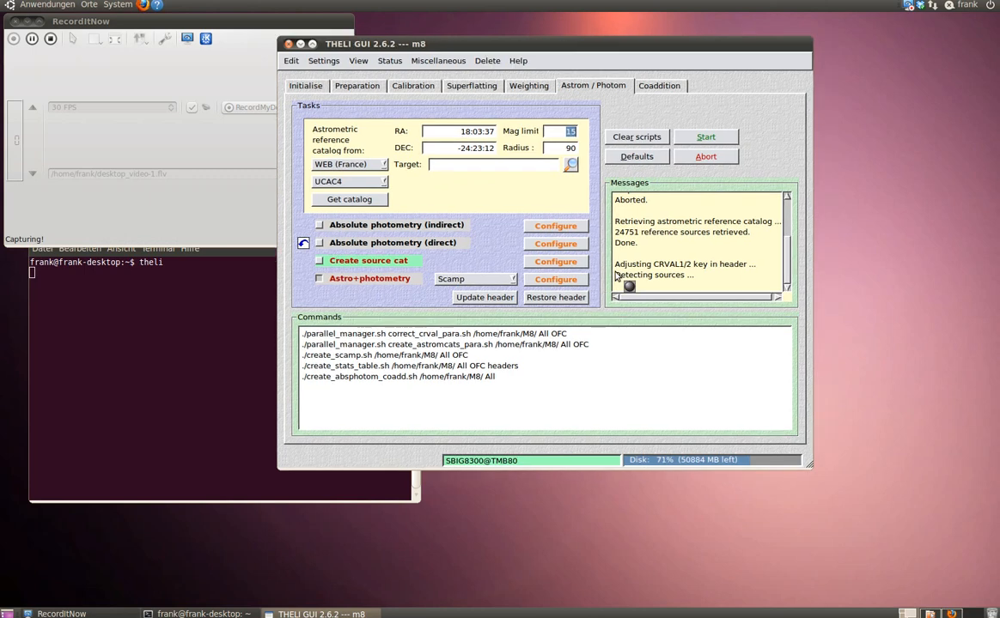
pyautogui.click(134, 149)
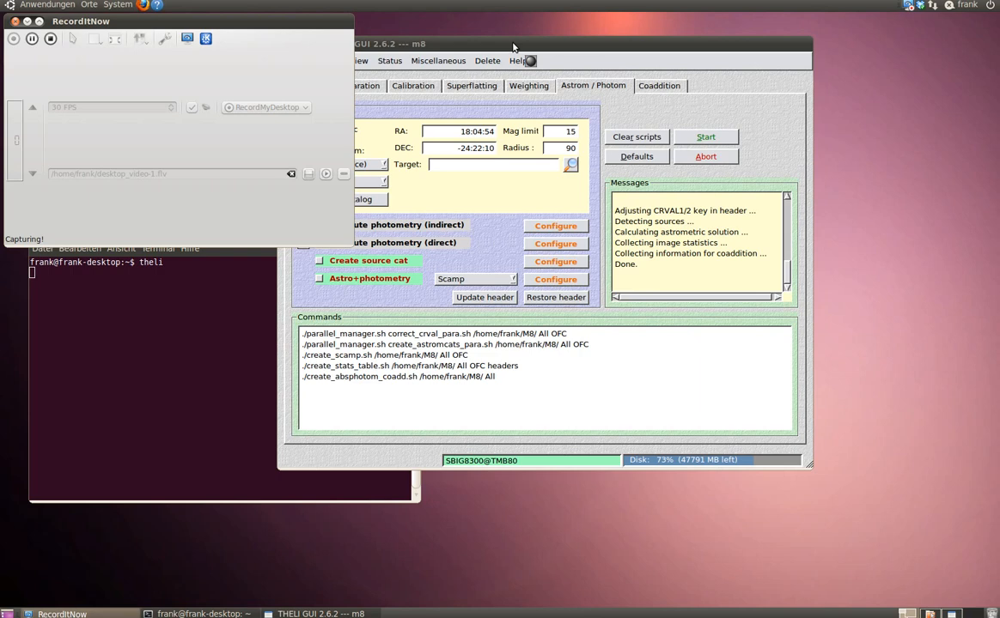
pyautogui.click(513, 47)
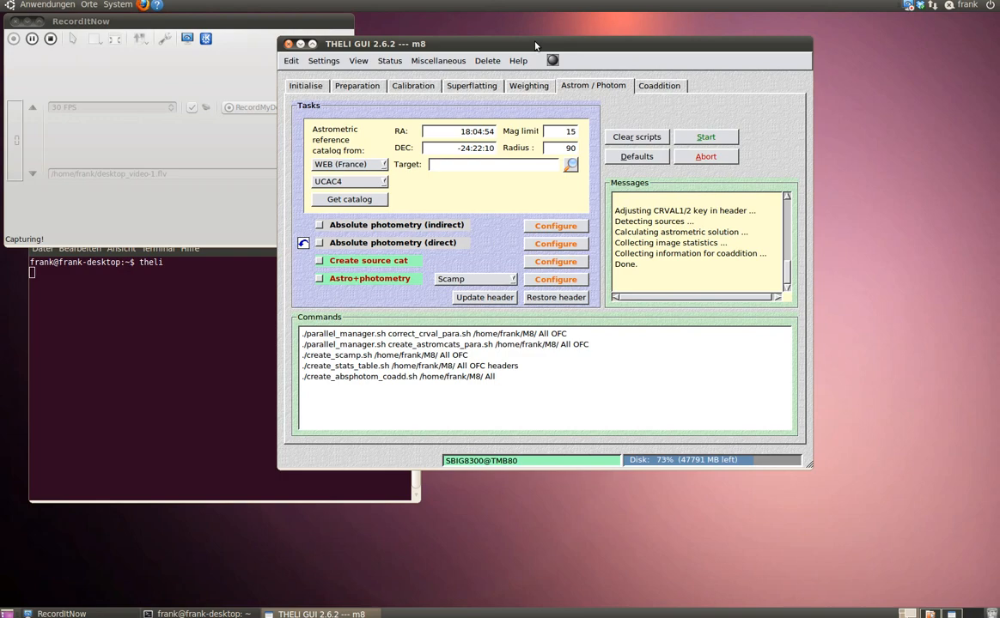
pyautogui.moveTo(535, 45); pyautogui.dragTo(265, 21)
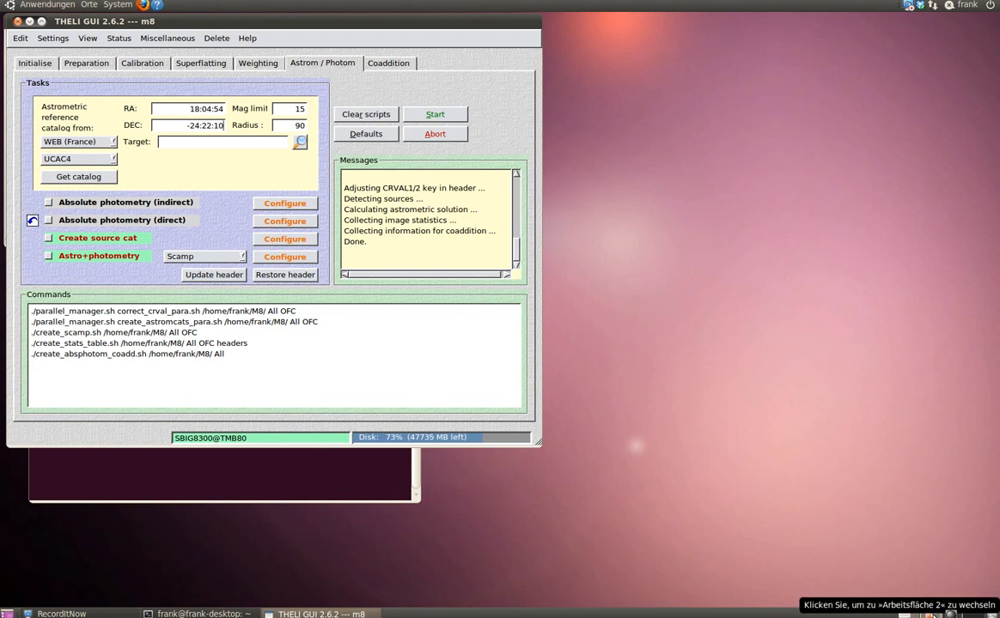
# Switch to the file browser, open the plots folder inside M8/All, and examine the plots fgroups_1.png and distort_1.png
pyautogui.click(930, 614)
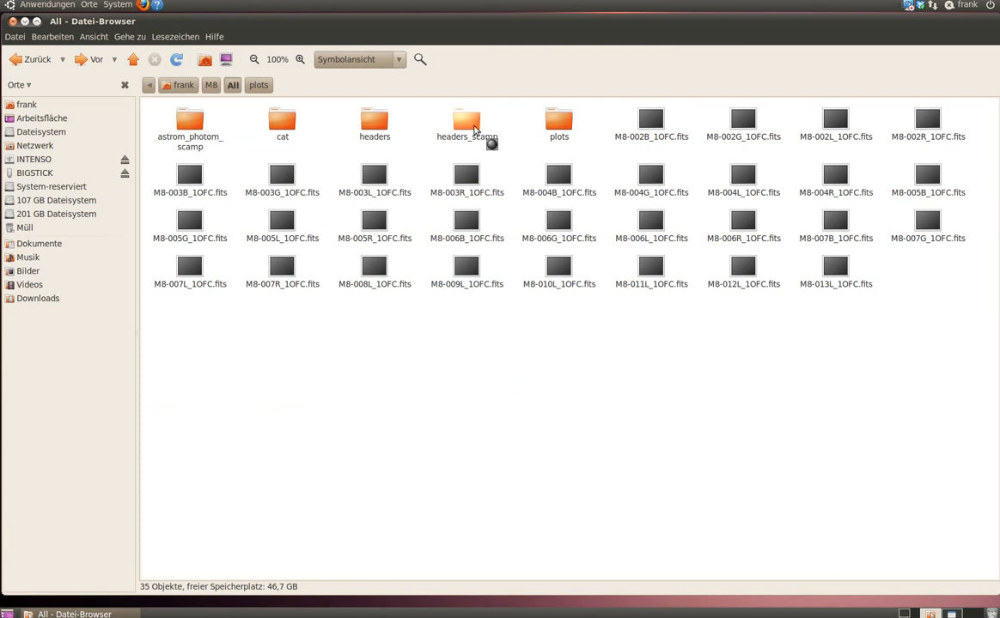
pyautogui.click(563, 127)
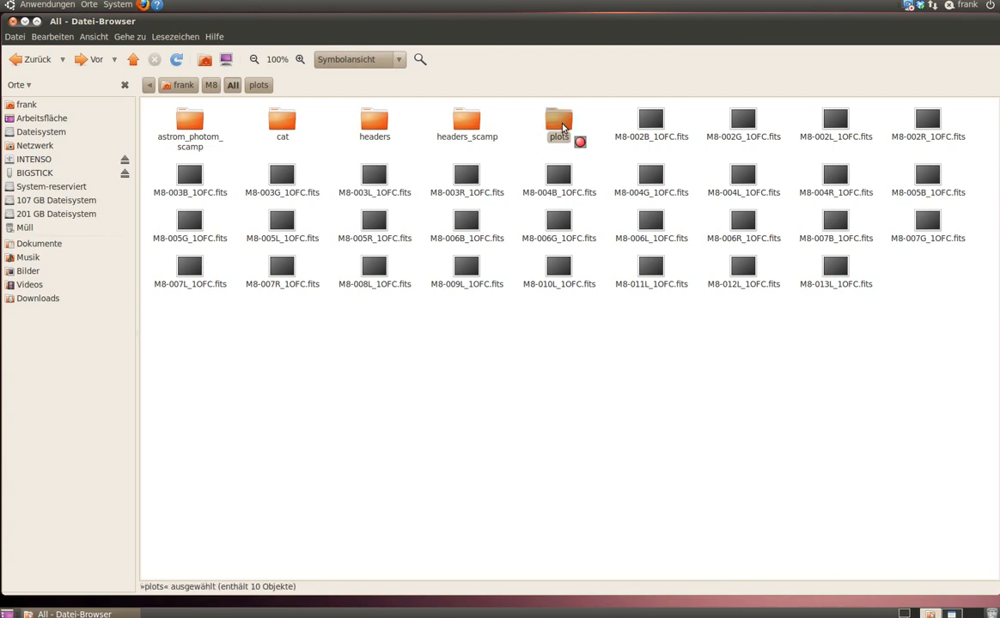
pyautogui.doubleClick(563, 127)
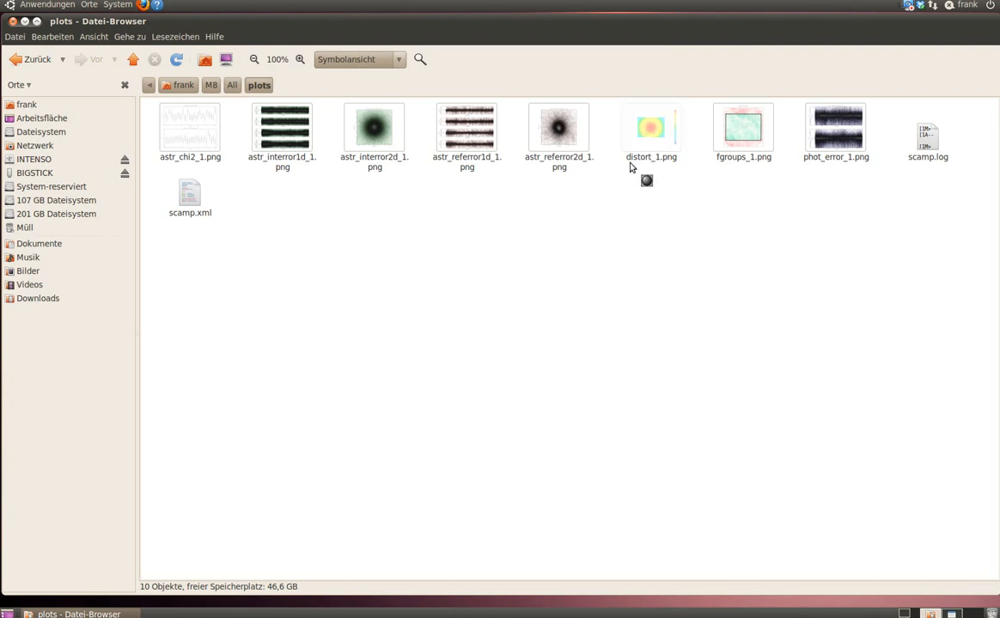
pyautogui.doubleClick(740, 127)
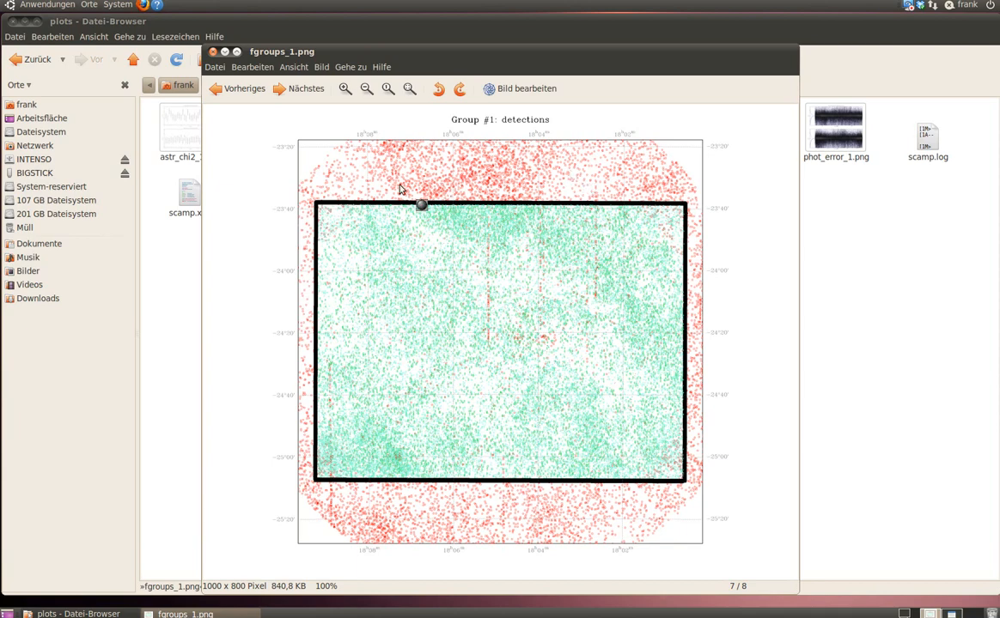
pyautogui.click(218, 91)
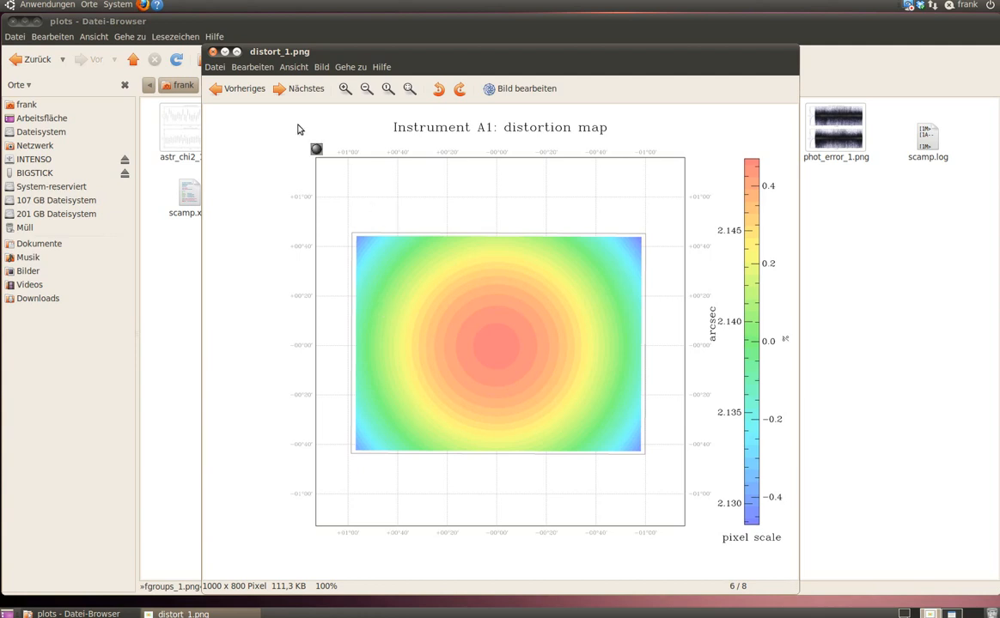
pyautogui.click(220, 89)
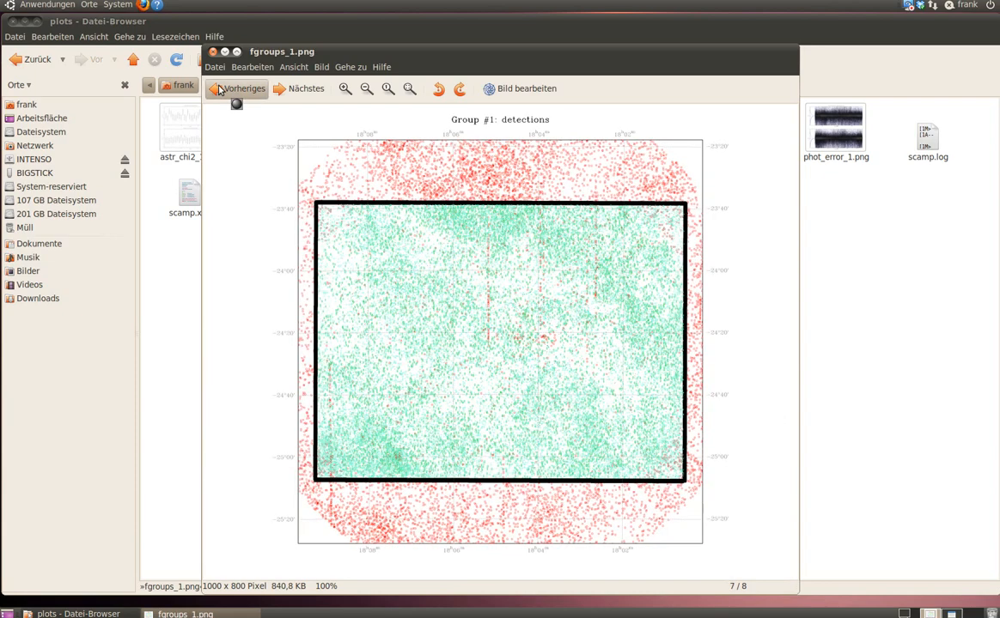
# Examine the distortion map distort_1.png once more and close the image viewer
pyautogui.click(220, 90)
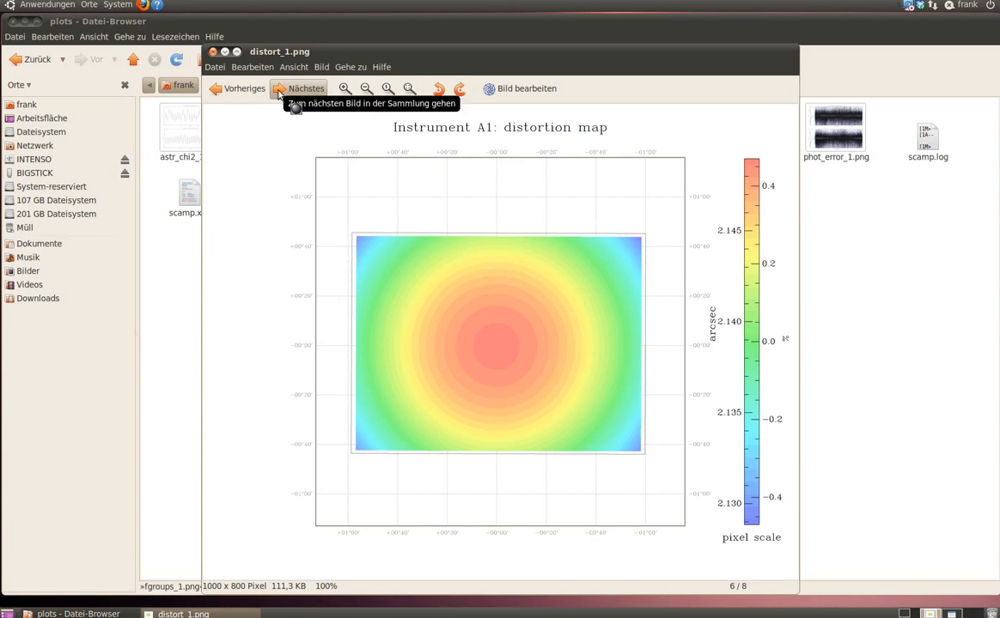
pyautogui.click(213, 53)
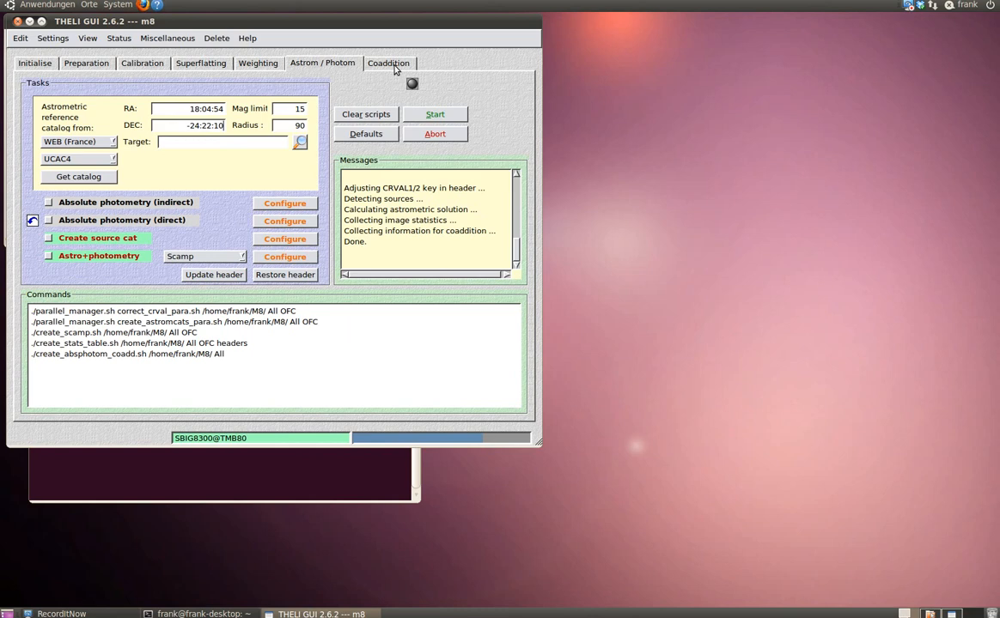
# Configure the sky subtraction in the coaddition stage to model the sky, and accept the settings
pyautogui.click(394, 66)
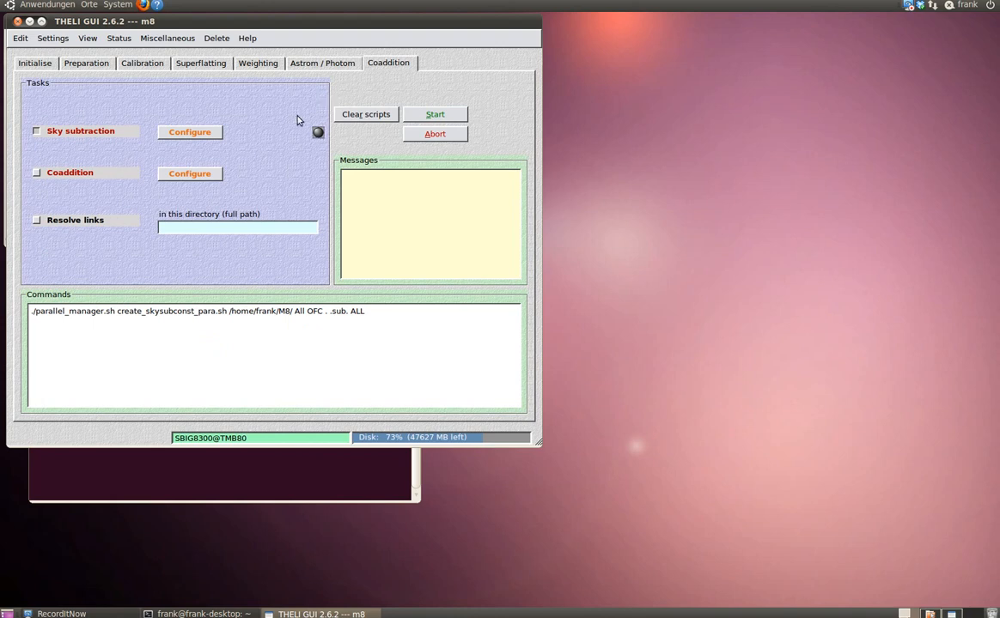
pyautogui.click(219, 134)
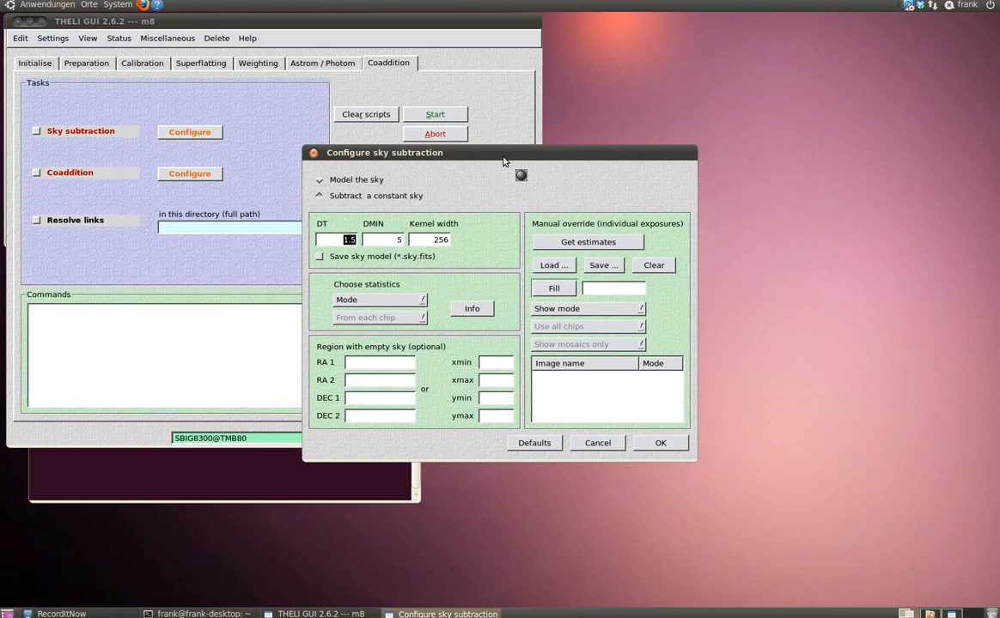
pyautogui.moveTo(504, 162); pyautogui.dragTo(462, 121)
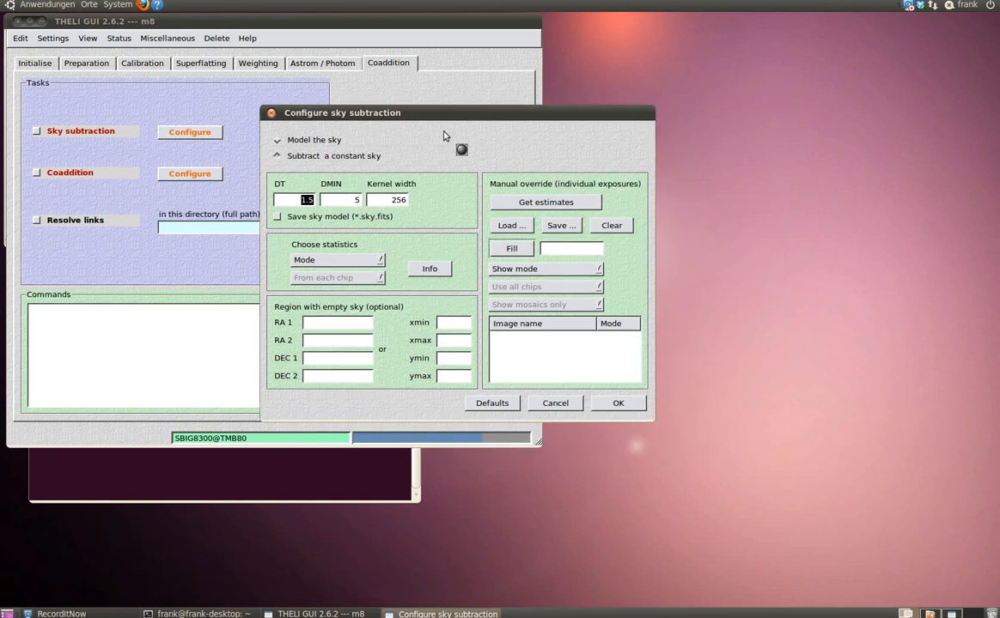
pyautogui.click(278, 140)
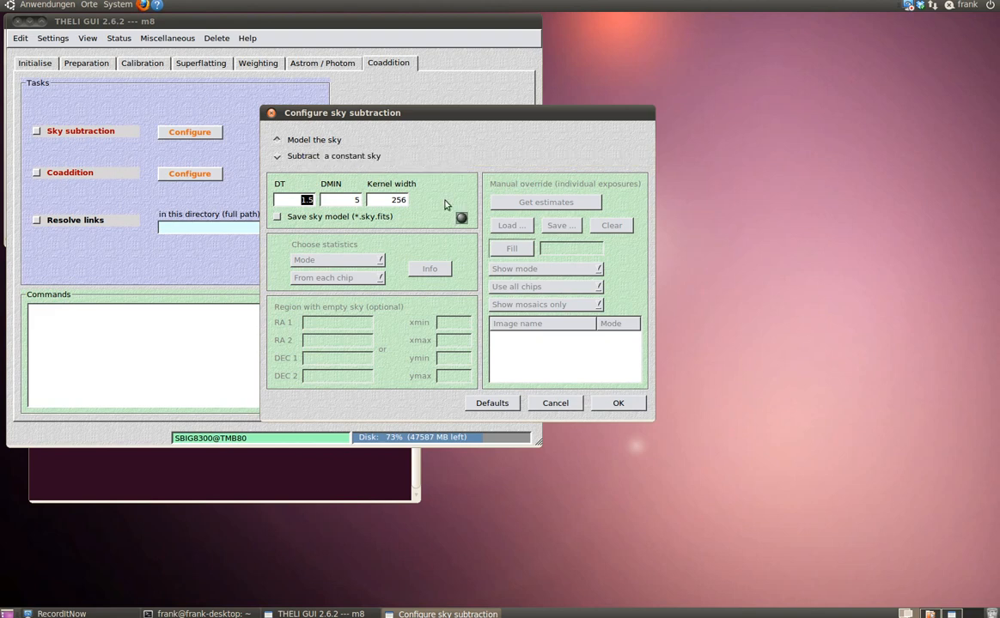
pyautogui.click(619, 405)
# Reopen the sky subtraction configuration and choose to subtract a constant sky
pyautogui.click(199, 136)
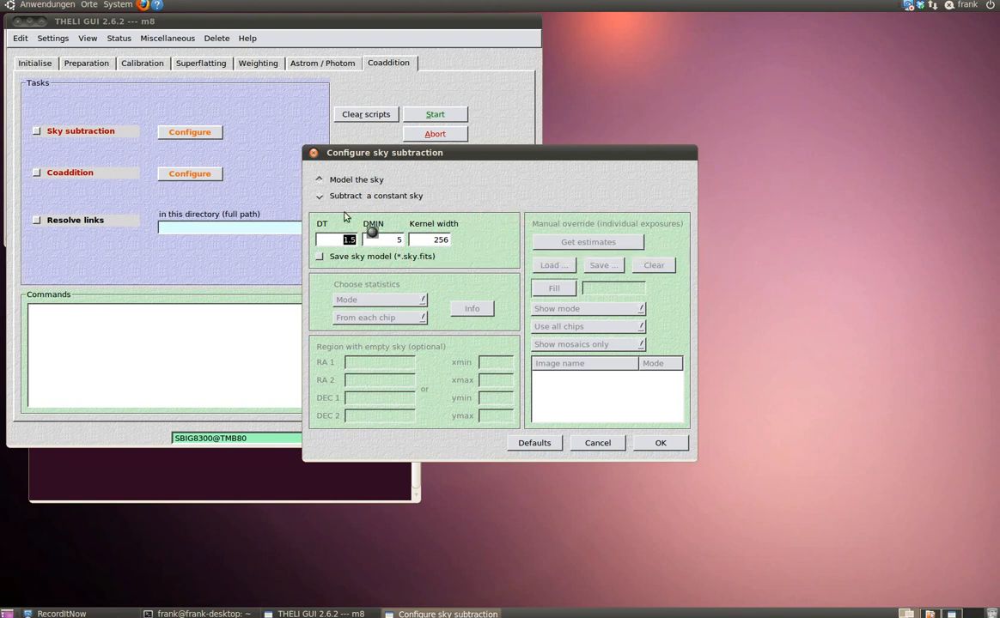
pyautogui.click(319, 196)
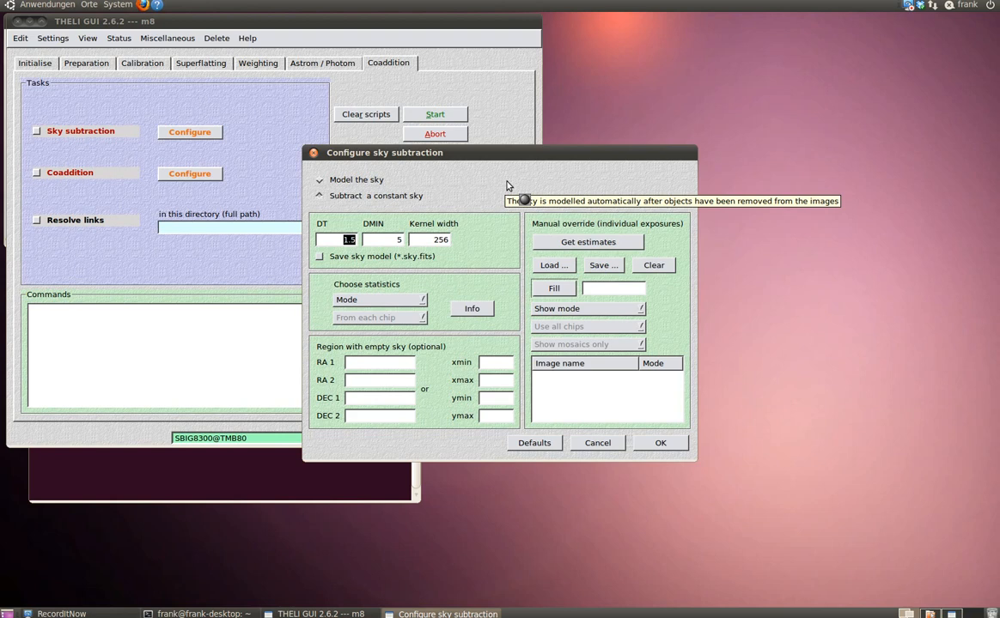
pyautogui.moveTo(526, 152); pyautogui.dragTo(476, 111)
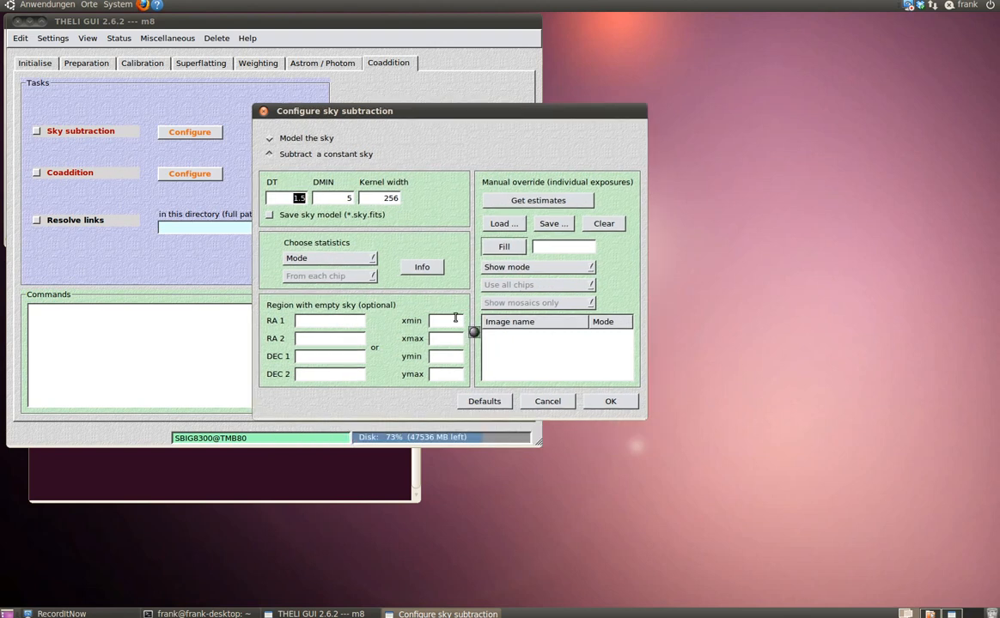
# Switch to SAOImage ds9, reload M8-002L_1OFC.fits from the M8/All folder, and turn off the crosshair mode to examine an empty sky region
pyautogui.click(953, 615)
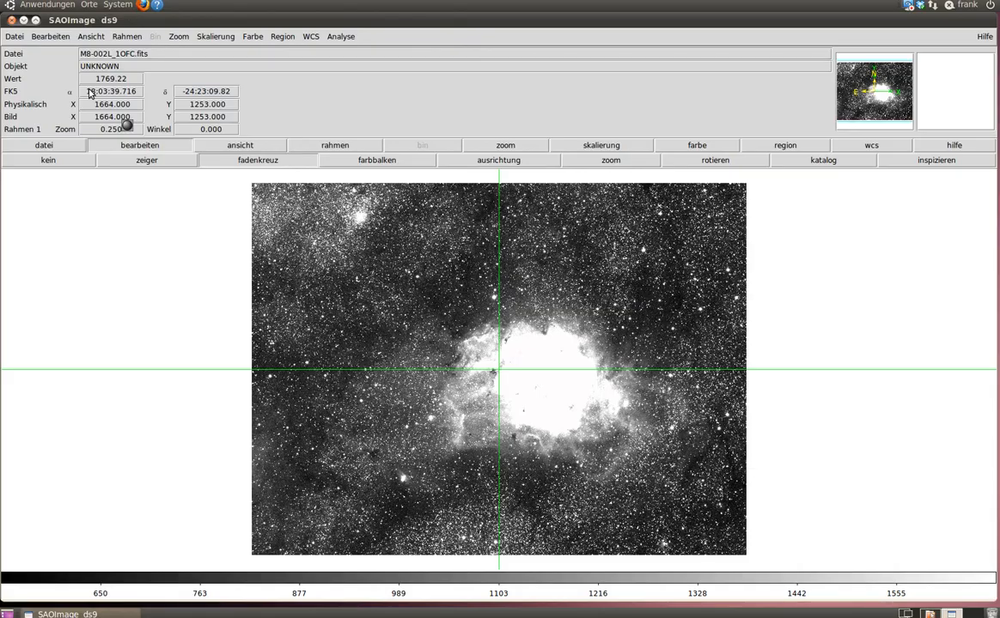
pyautogui.click(13, 36)
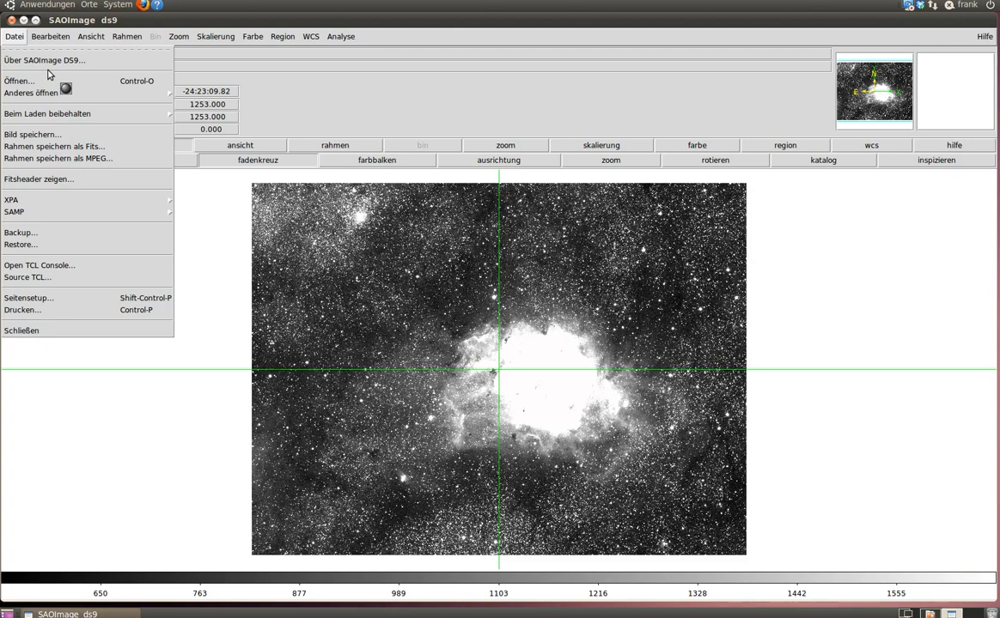
pyautogui.click(49, 80)
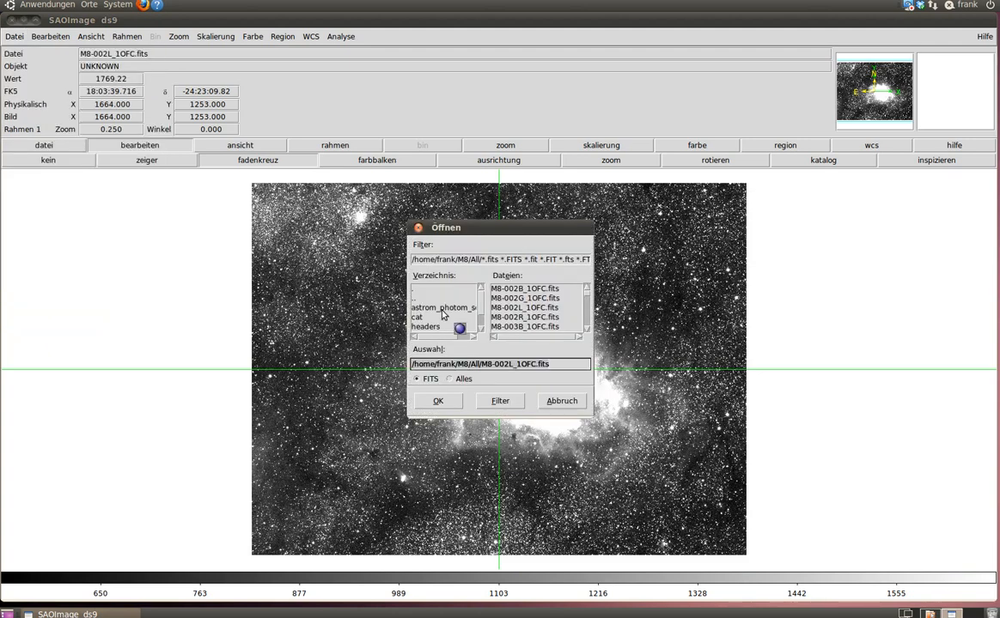
pyautogui.doubleClick(438, 300)
pyautogui.click(434, 308)
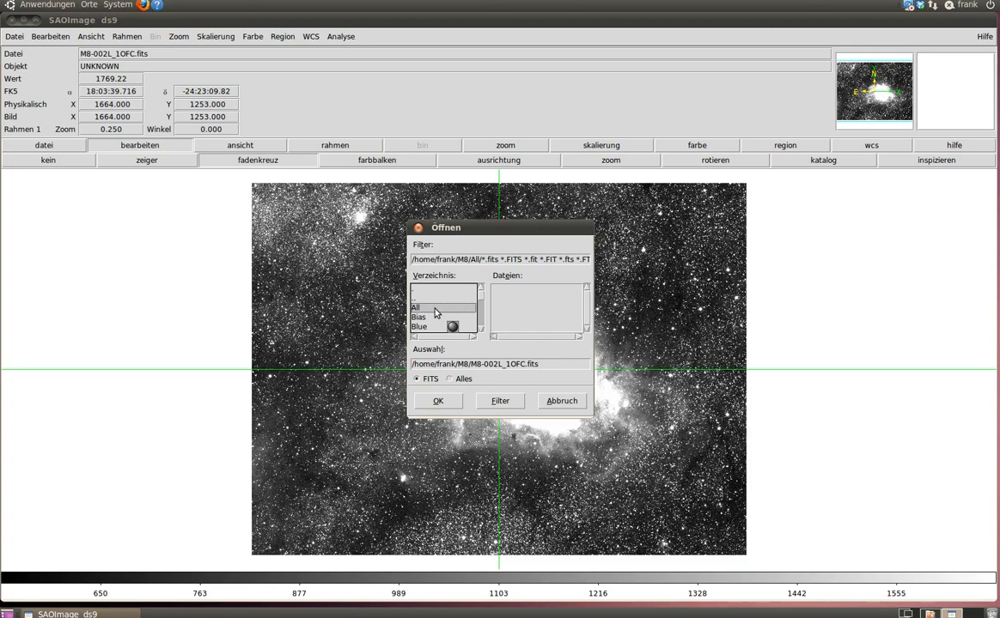
pyautogui.doubleClick(435, 309)
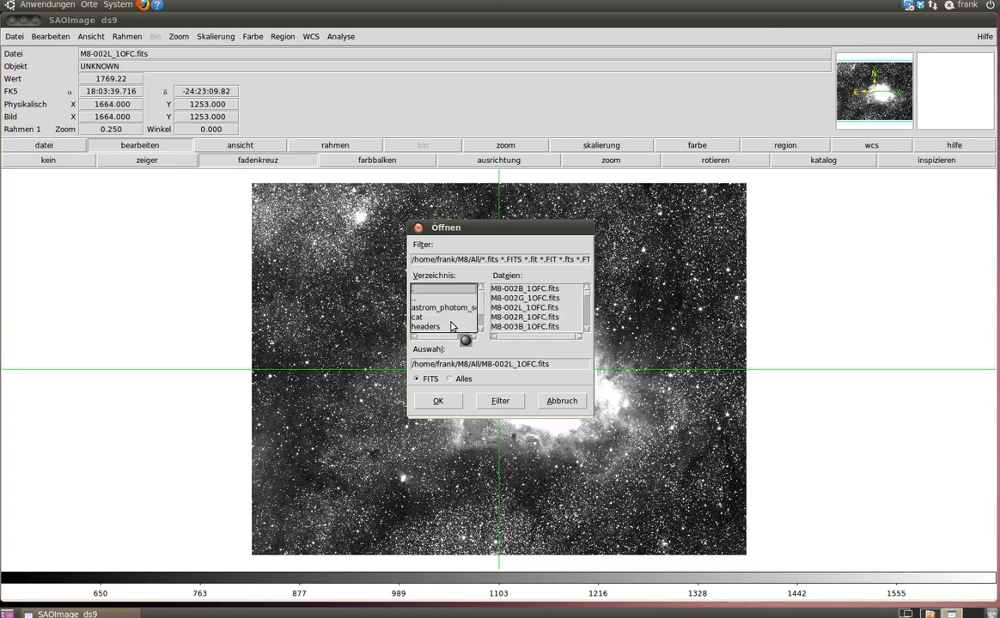
pyautogui.doubleClick(526, 304)
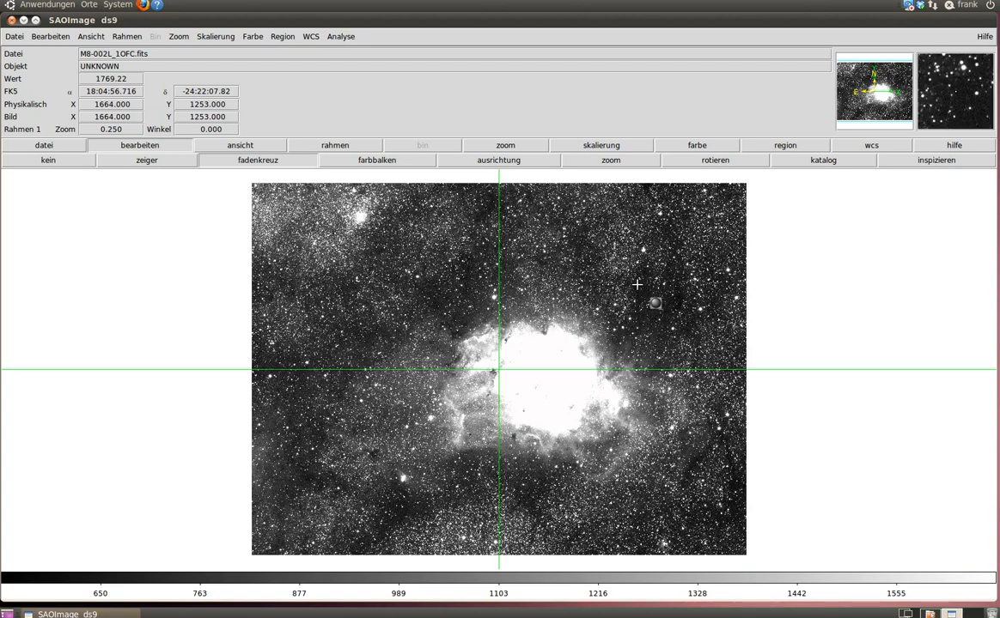
pyautogui.click(69, 161)
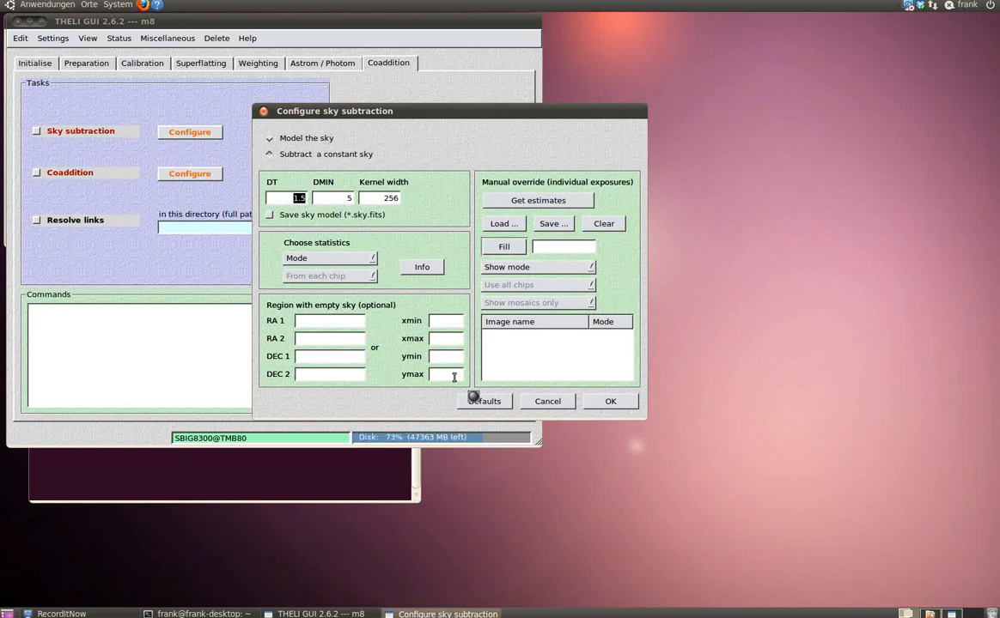
# In THELI, define the empty sky region with xmin 2584, xmax 2672, ymin 1732 and ymax 1816, and accept the sky subtraction settings
pyautogui.click(452, 322)
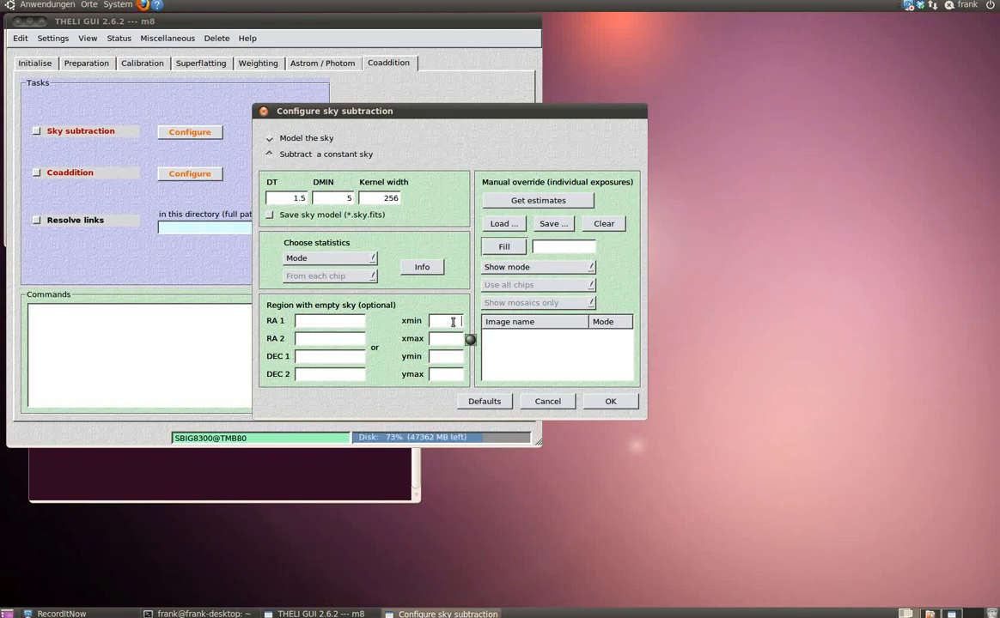
pyautogui.write('1504')
pyautogui.click(444, 340)
pyautogui.write('2')
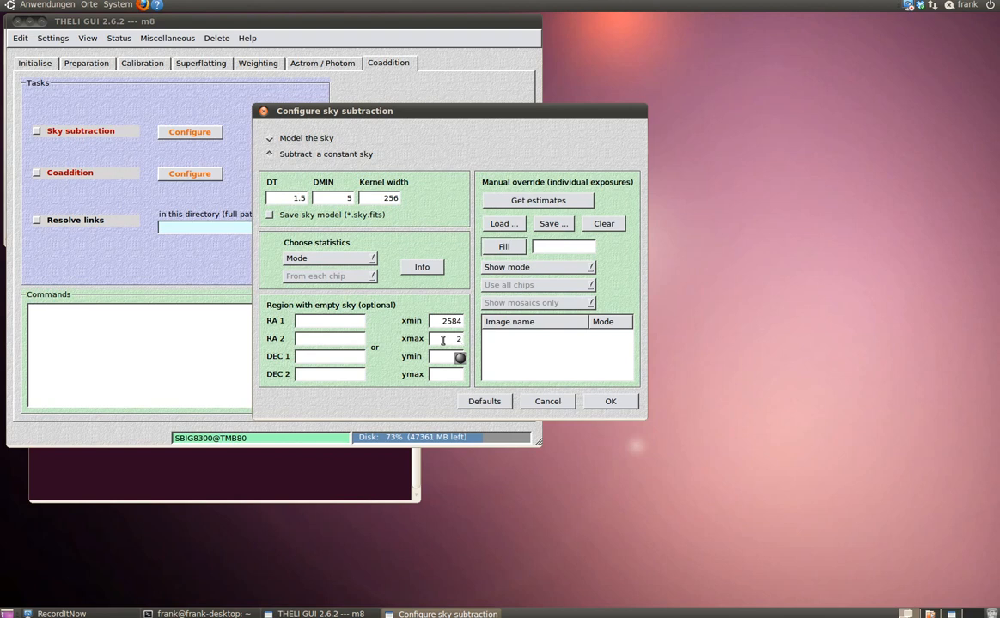
pyautogui.write('672')
pyautogui.write('17')
pyautogui.write('32')
pyautogui.click(457, 373)
pyautogui.write('1816')
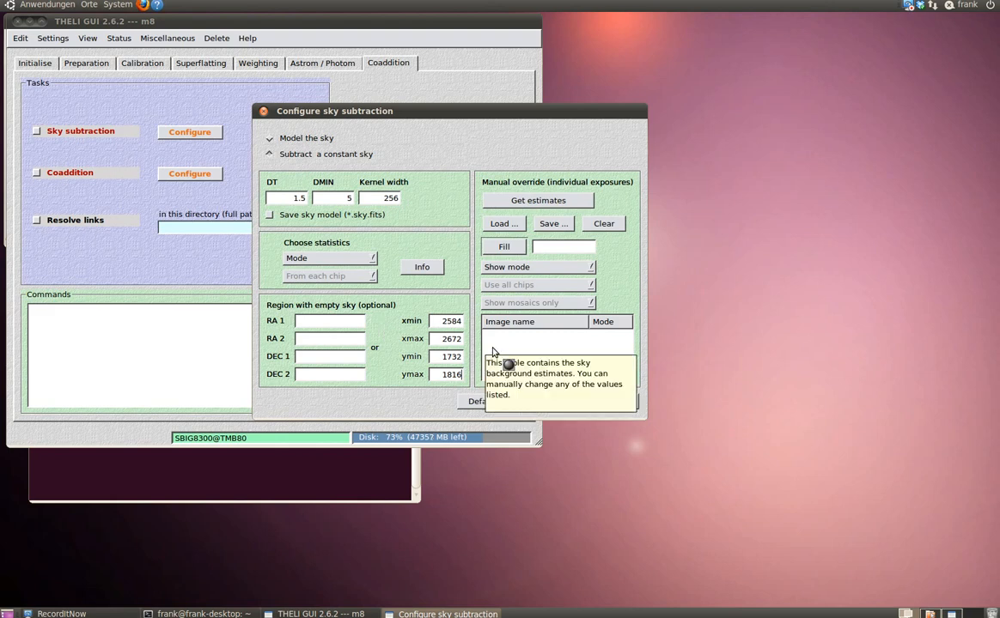
pyautogui.click(622, 407)
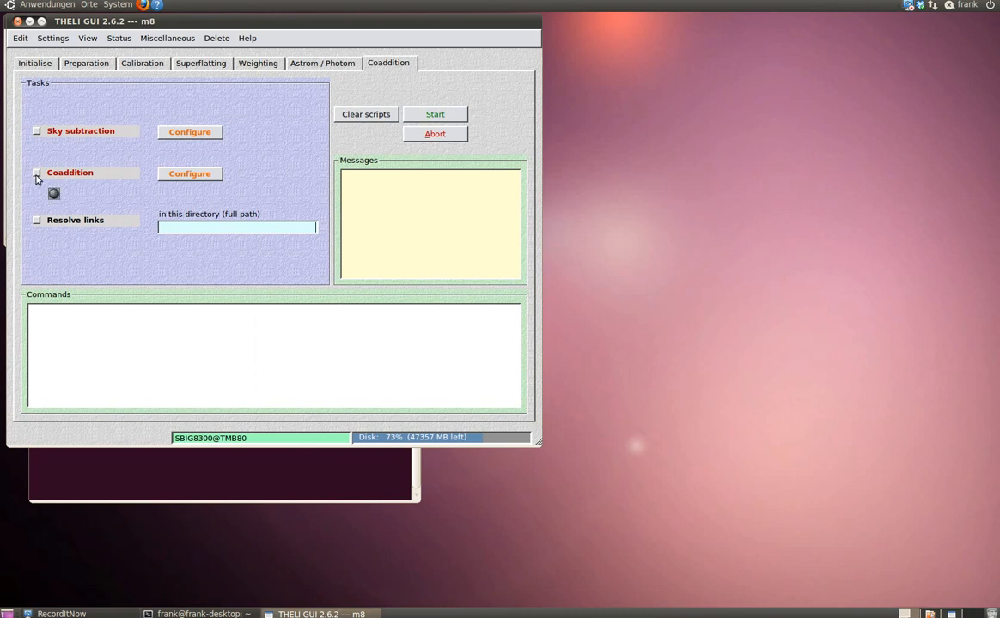
# In the coaddition parameters, keep Blue as the filter to coadd and set the outlier rejection threshold to 4
pyautogui.click(192, 175)
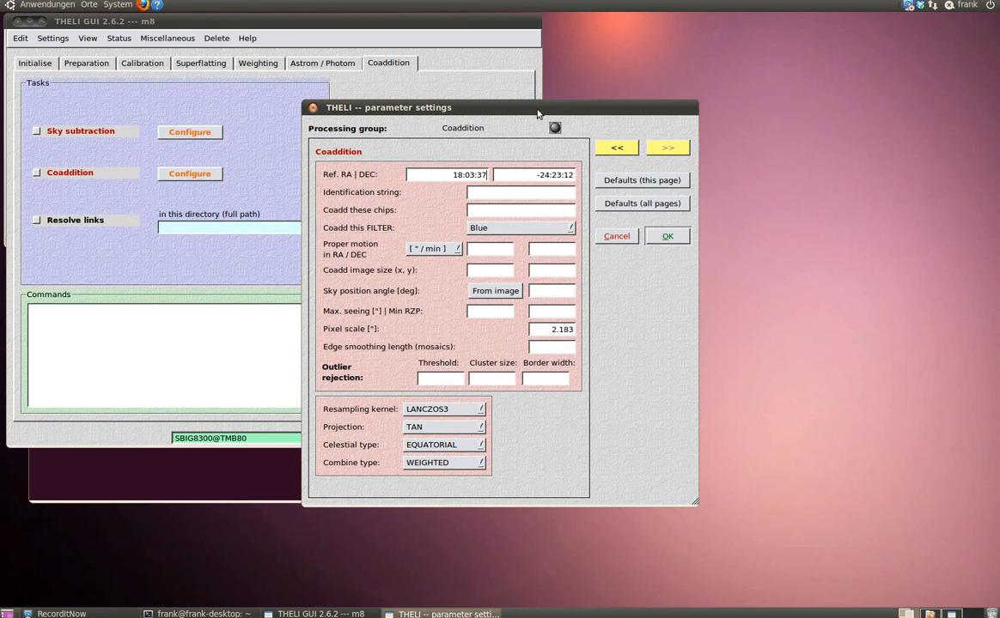
pyautogui.moveTo(538, 113); pyautogui.dragTo(497, 95)
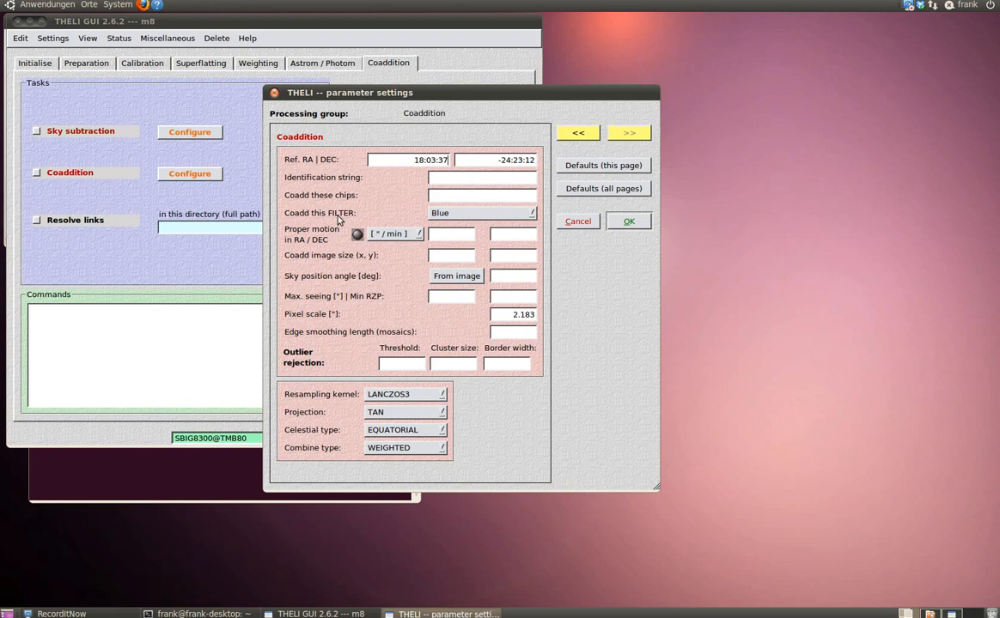
pyautogui.click(530, 216)
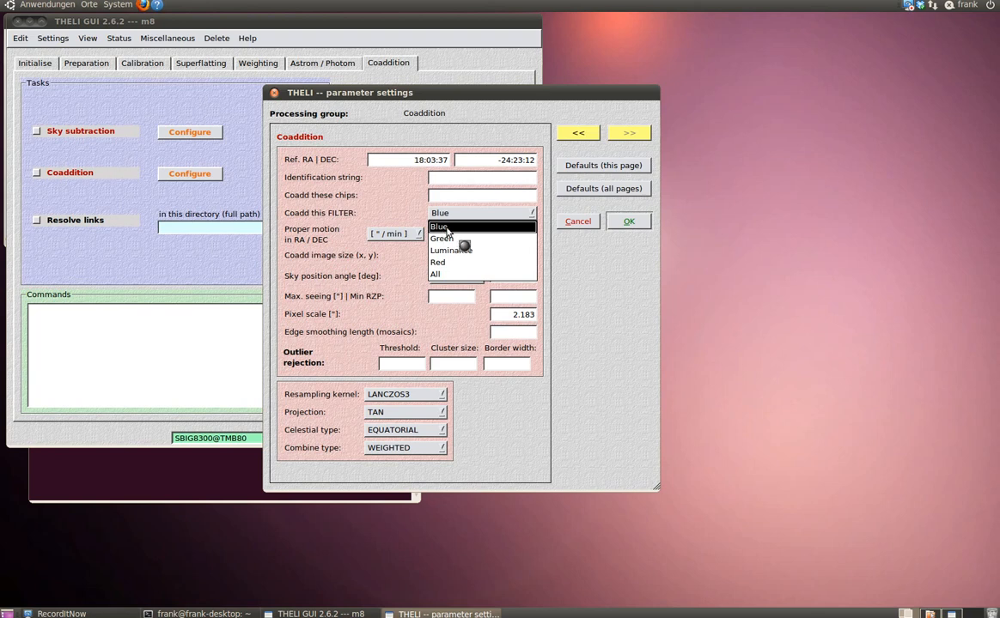
pyautogui.click(447, 228)
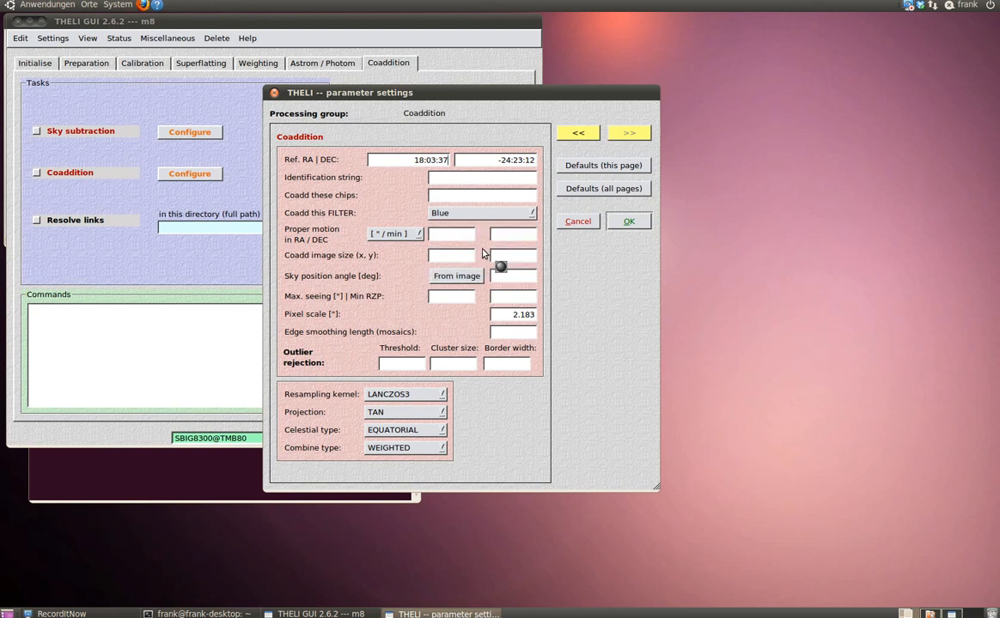
pyautogui.click(520, 214)
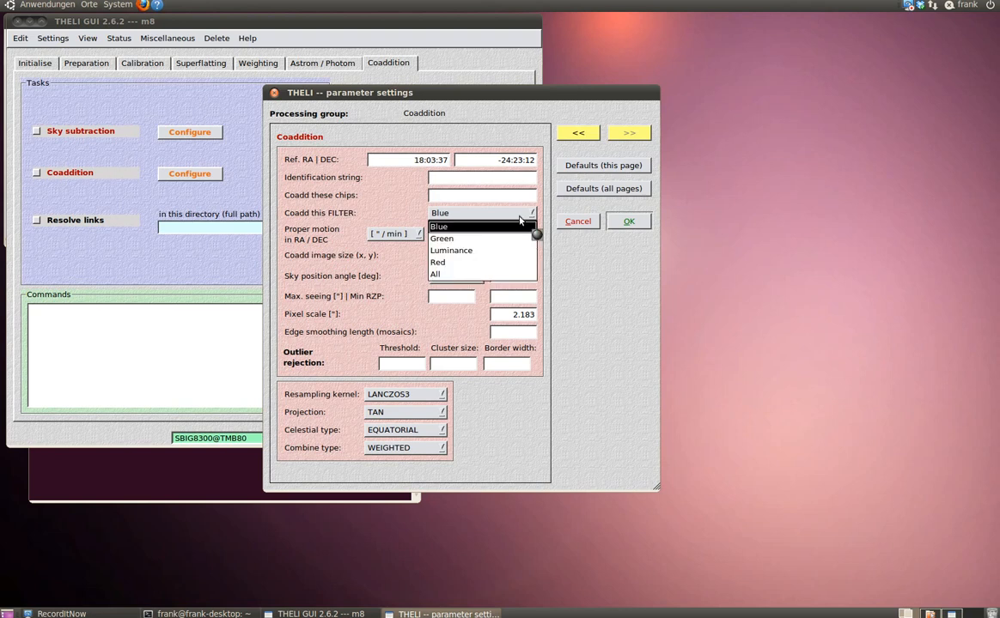
pyautogui.click(390, 219)
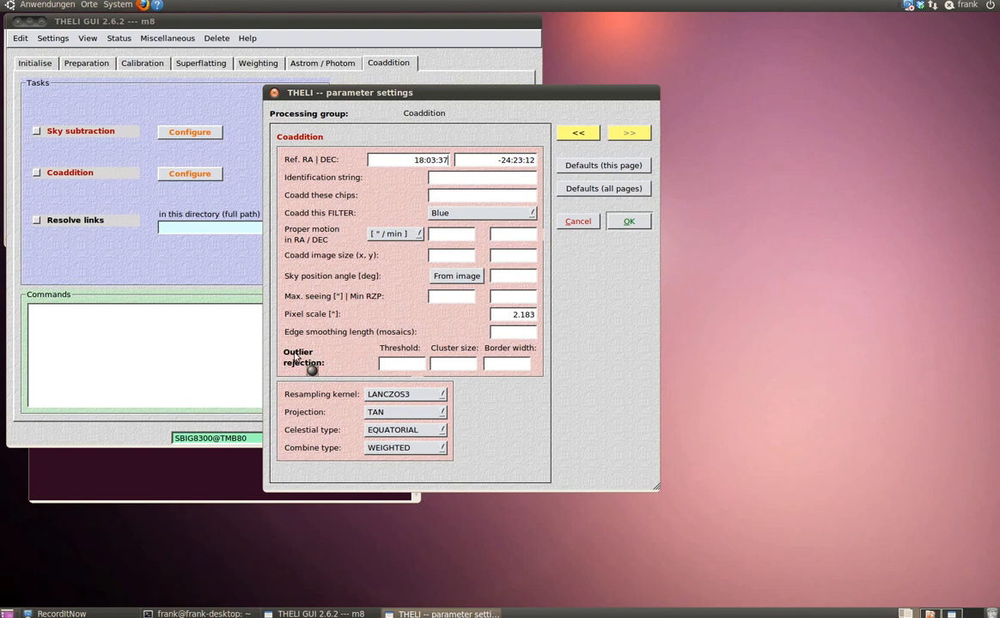
pyautogui.click(417, 365)
pyautogui.write('4')
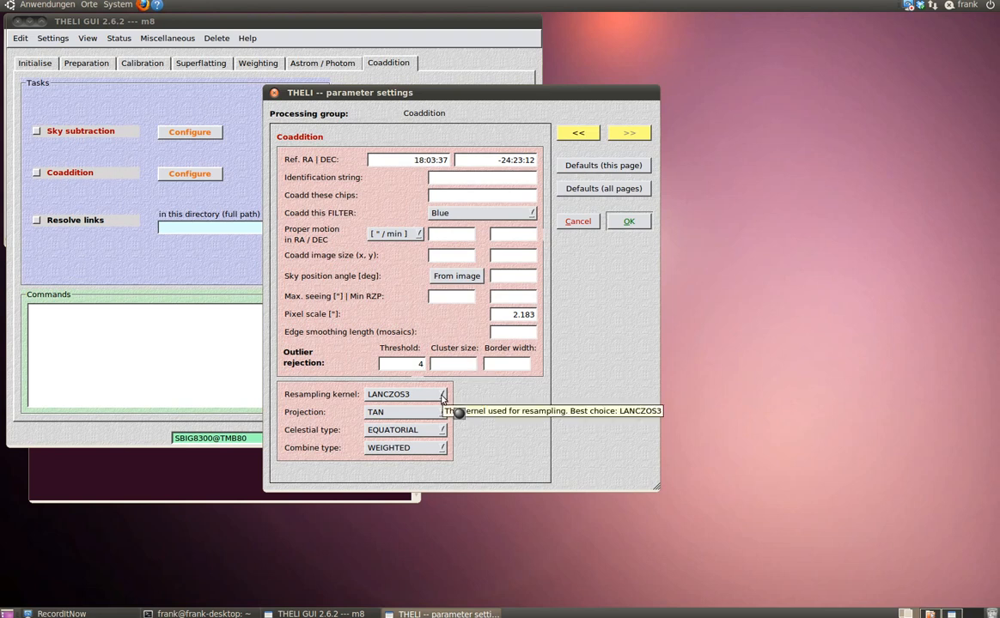
# Try LANCZOS2 as the resampling kernel and restore LANCZOS3
pyautogui.click(442, 397)
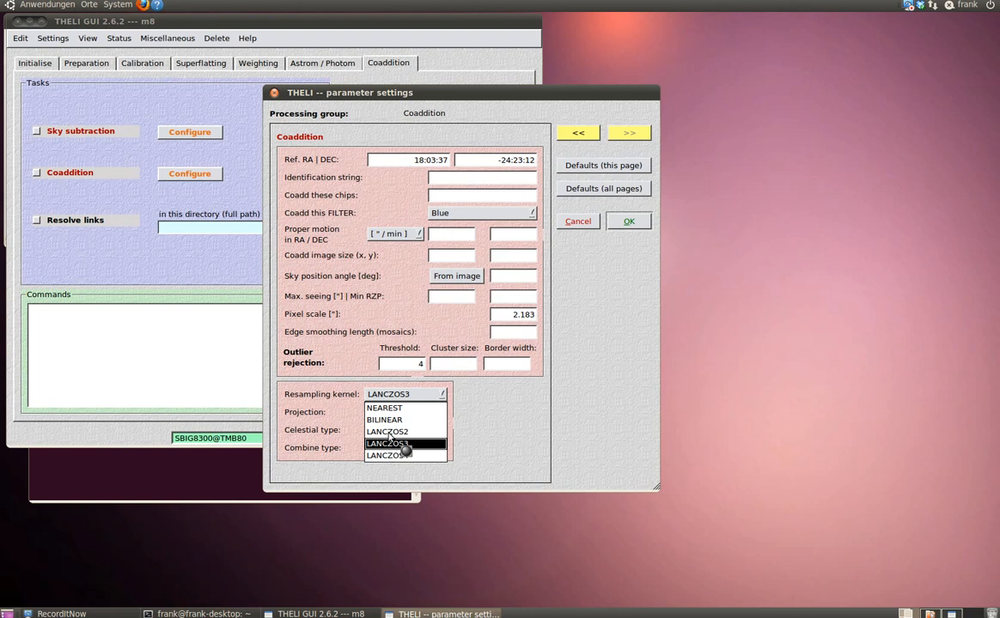
pyautogui.click(389, 432)
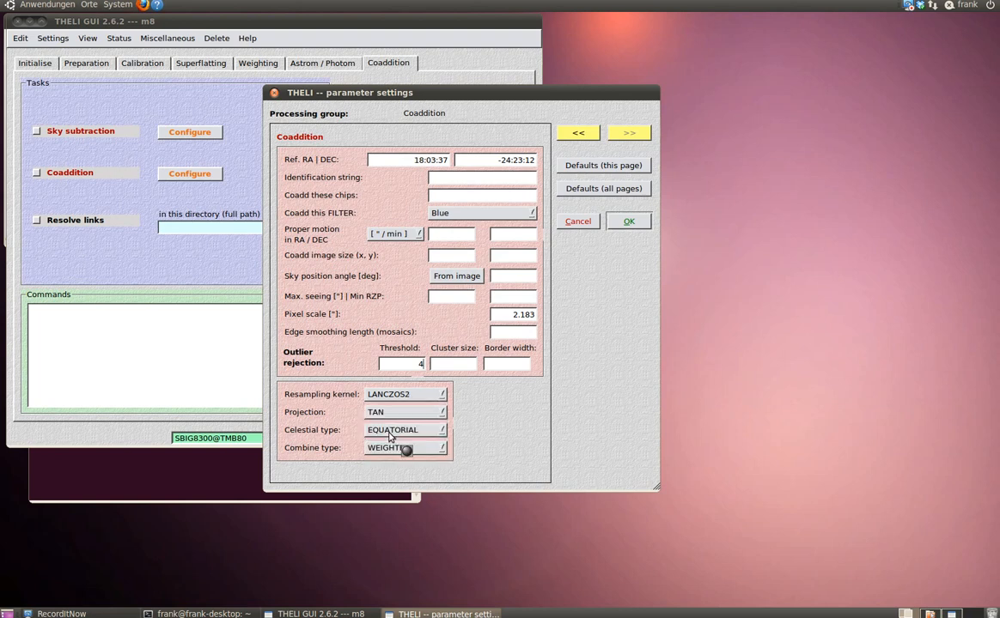
pyautogui.click(403, 395)
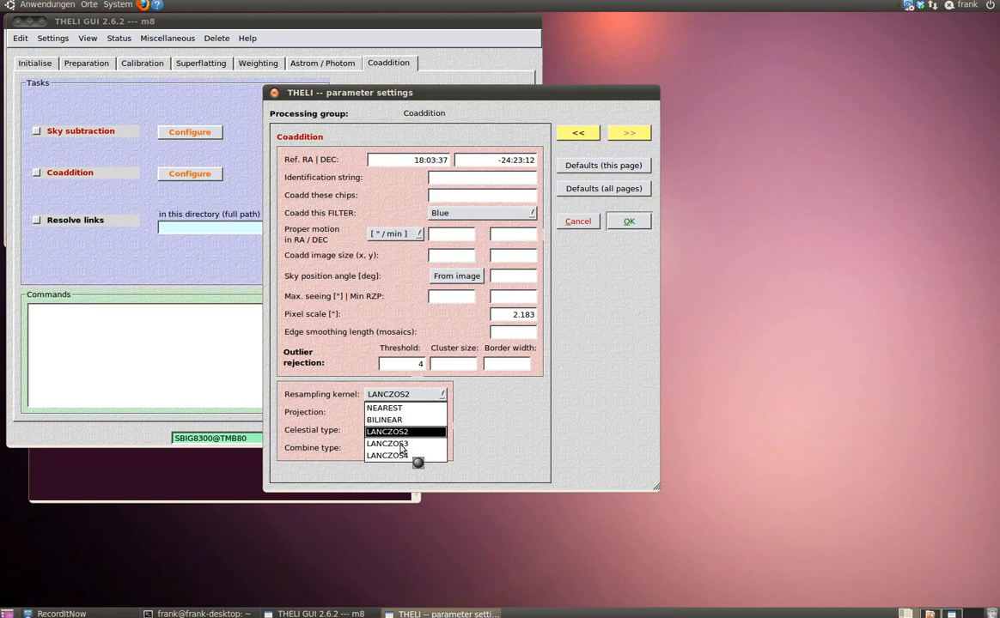
pyautogui.click(400, 445)
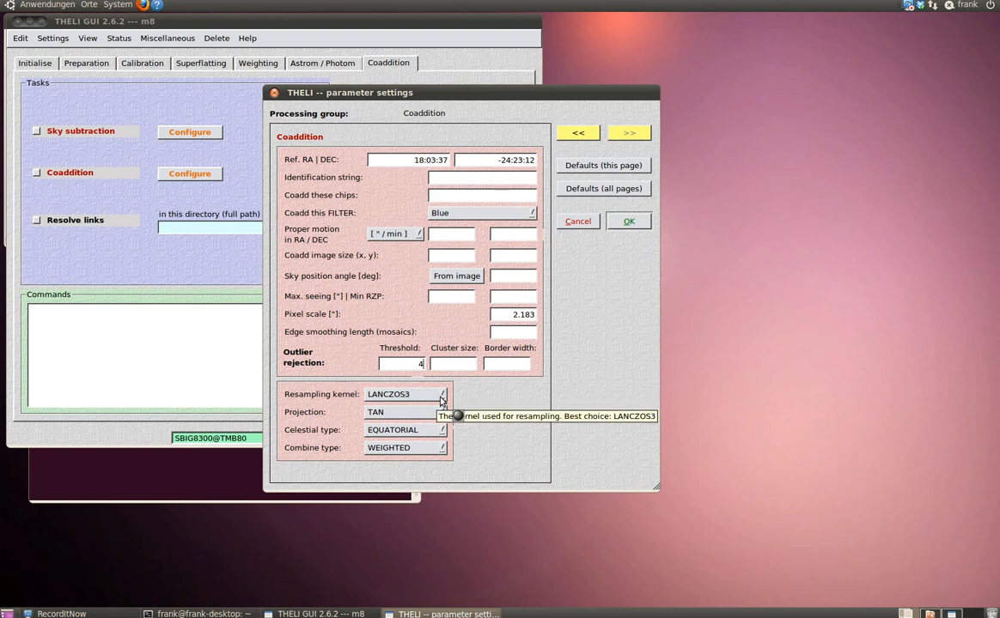
pyautogui.click(441, 396)
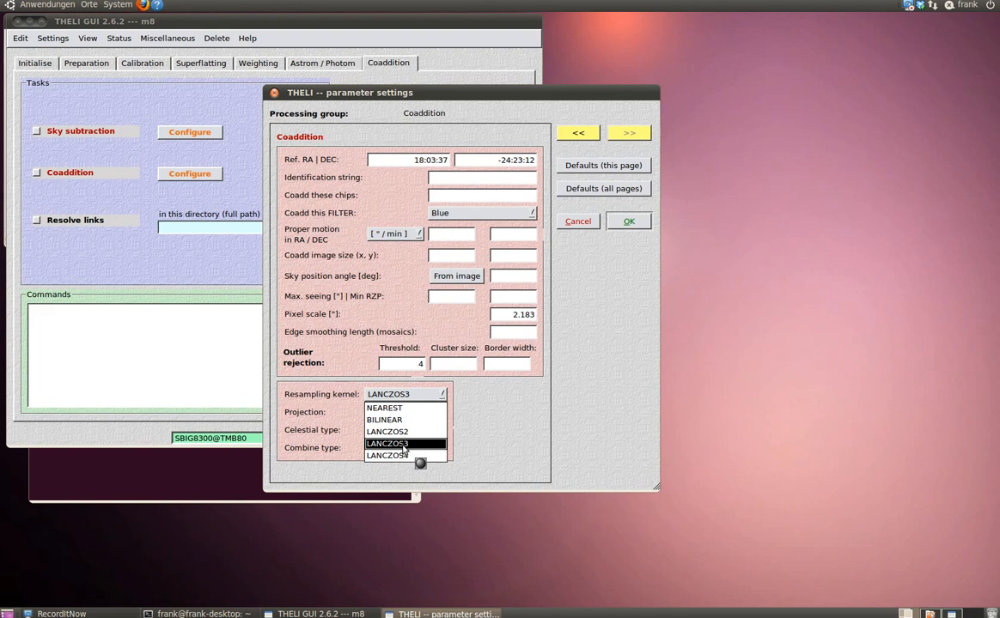
pyautogui.click(404, 444)
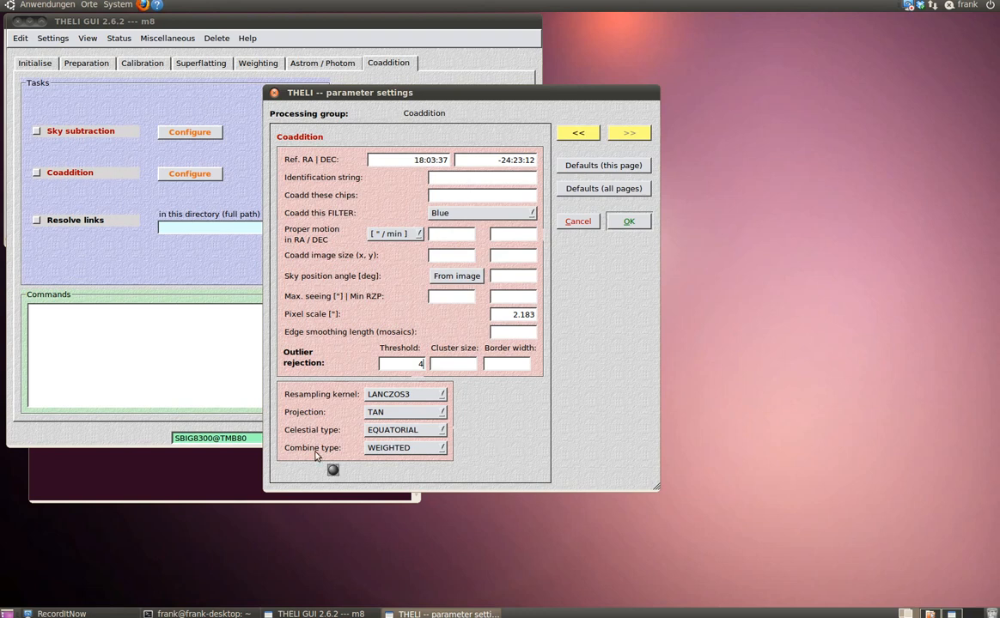
# Keep WEIGHTED as the combine type and accept the coaddition parameters
pyautogui.click(443, 450)
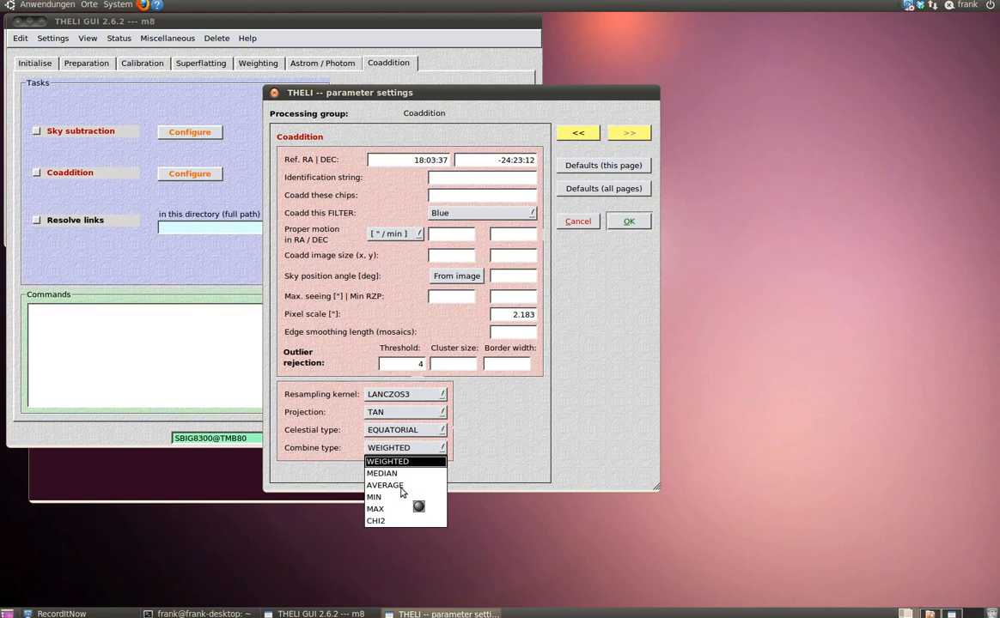
pyautogui.click(464, 452)
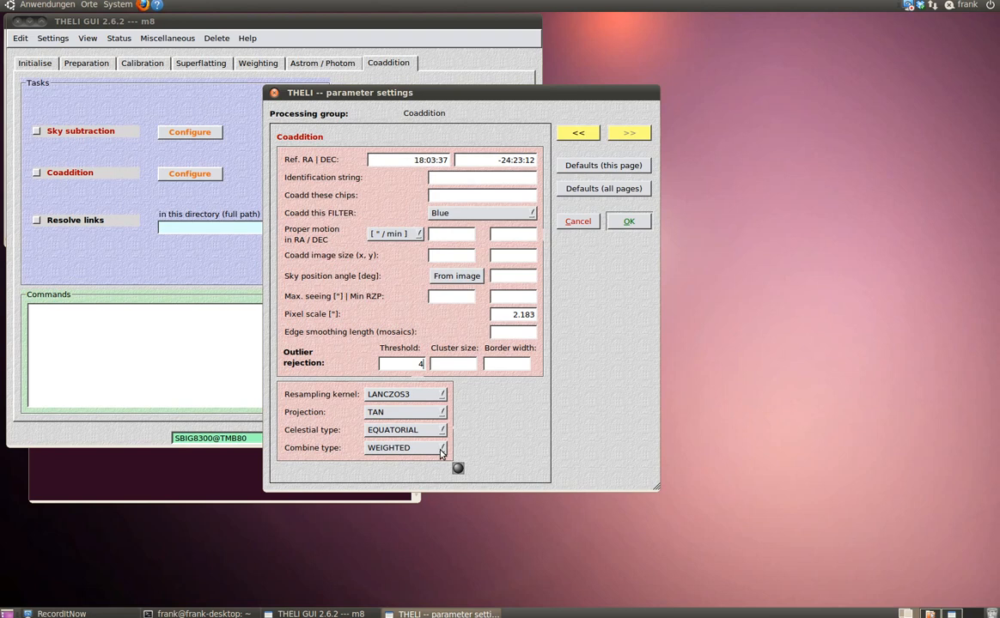
pyautogui.click(628, 221)
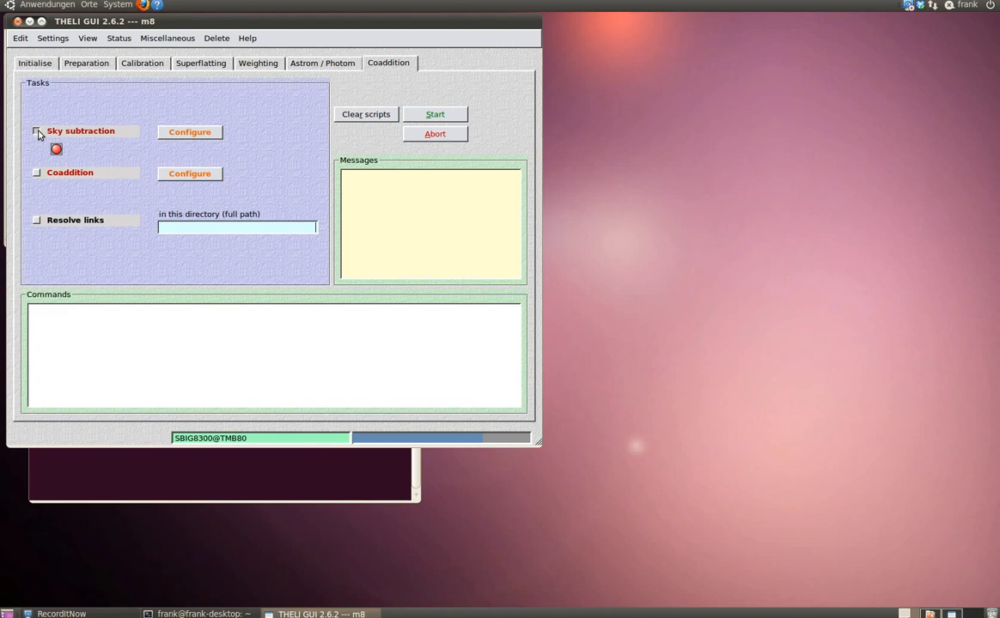
# Enable the sky subtraction and coaddition tasks, start processing, and move the THELI window aside
pyautogui.click(37, 132)
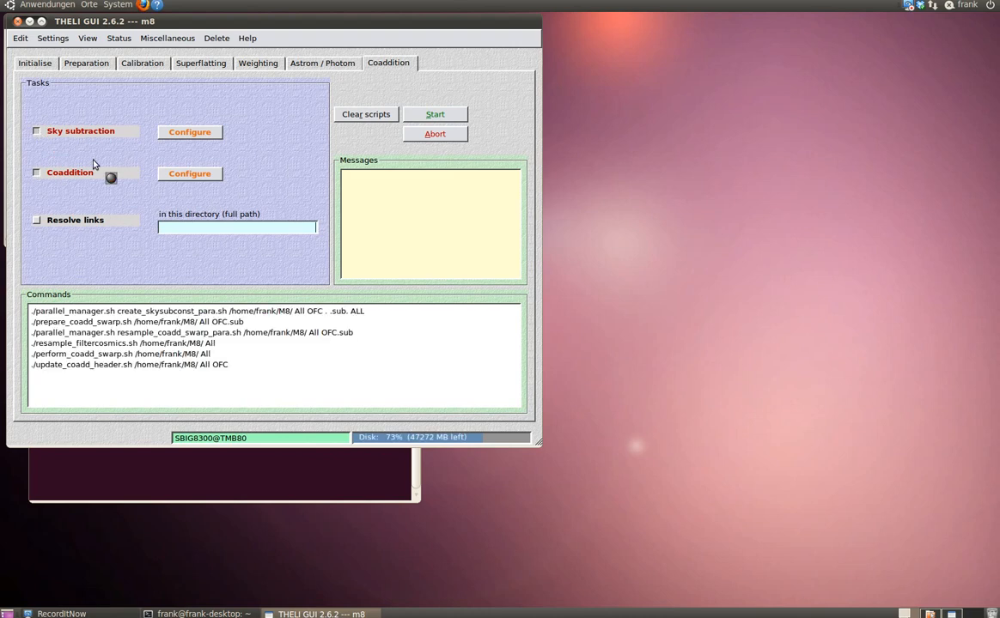
pyautogui.click(436, 115)
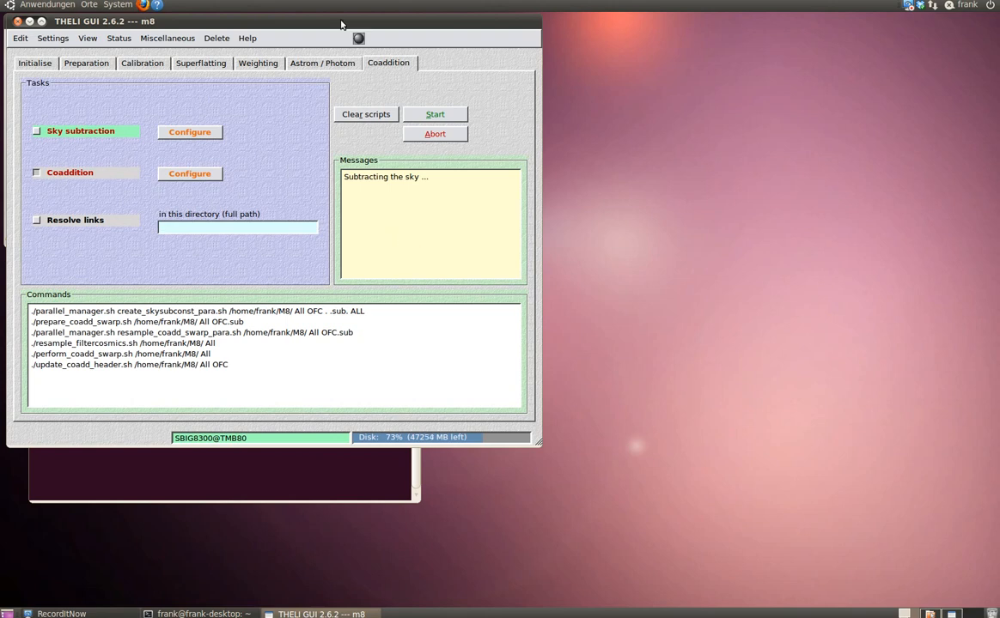
pyautogui.moveTo(341, 24); pyautogui.dragTo(698, 36)
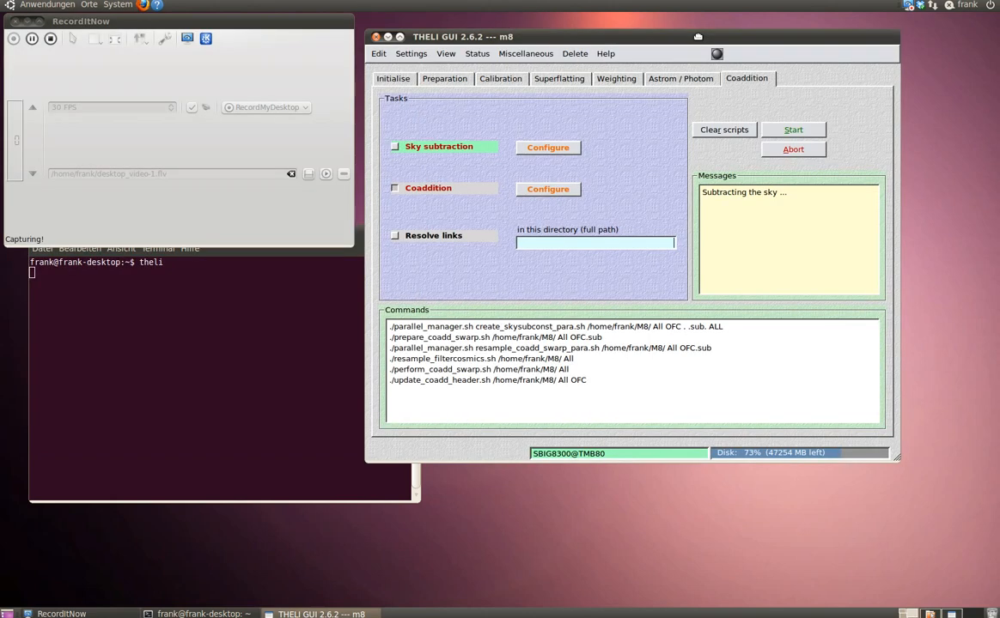